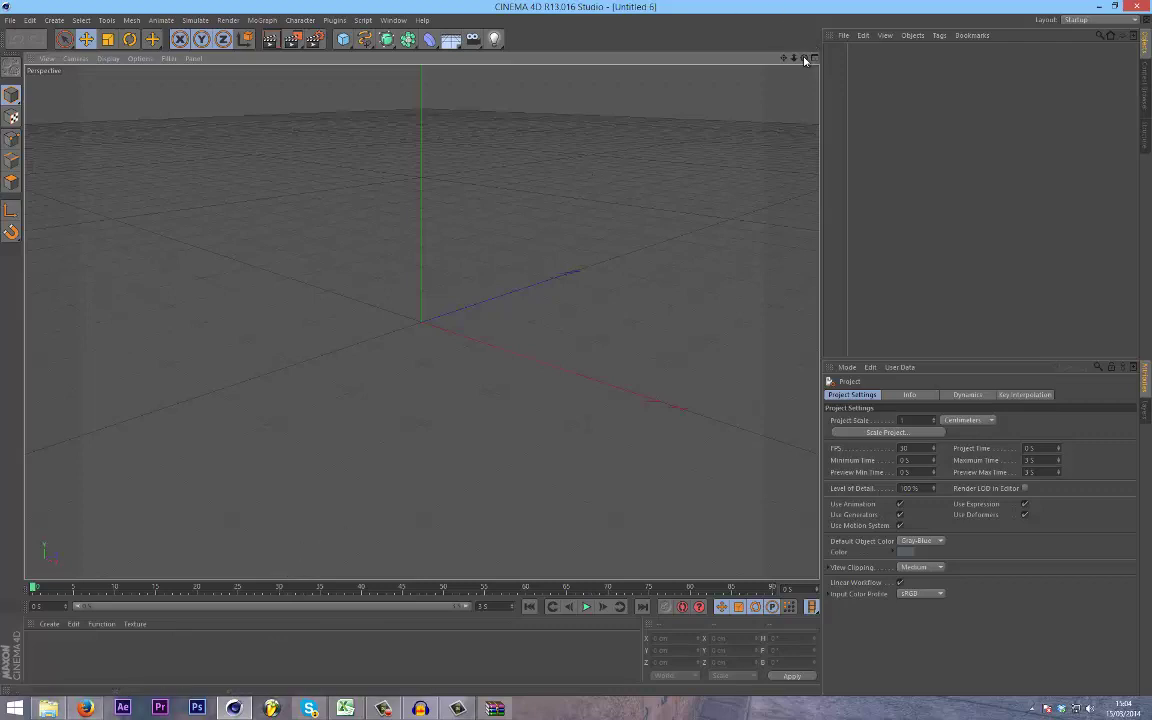
Step: Open the FaZe AI file from the Logo Ais folder, keeping its name and title, and accept the import settings
left_click(48, 708)
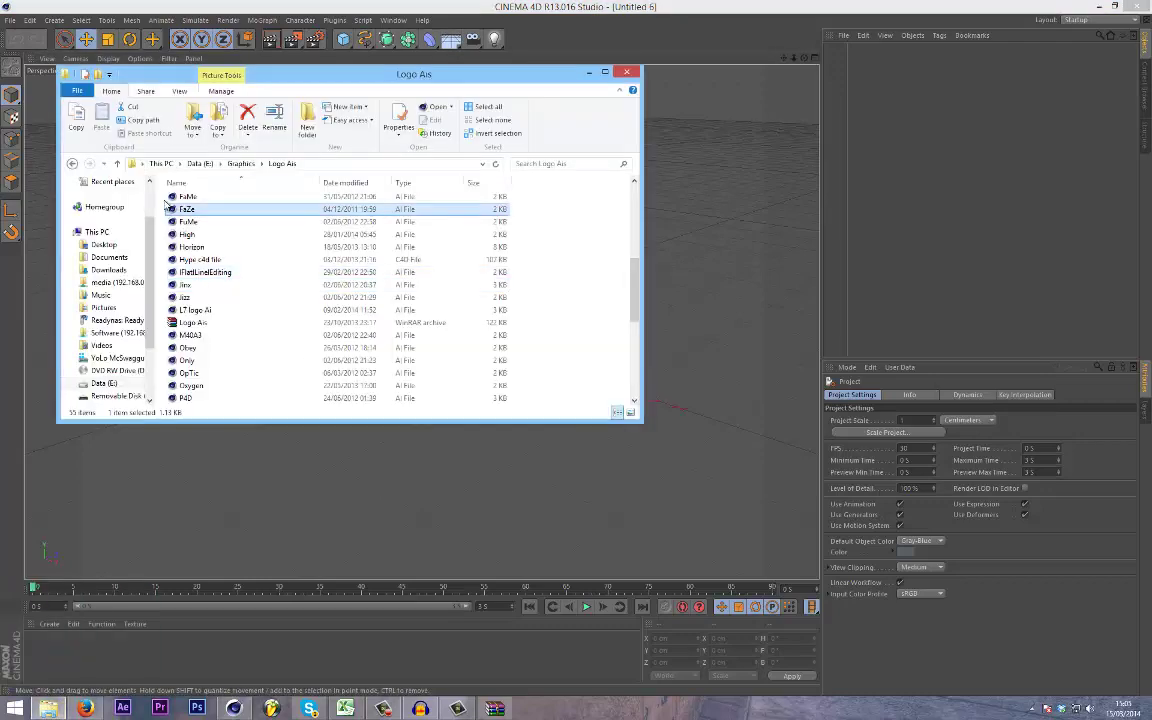
double_click(186, 209)
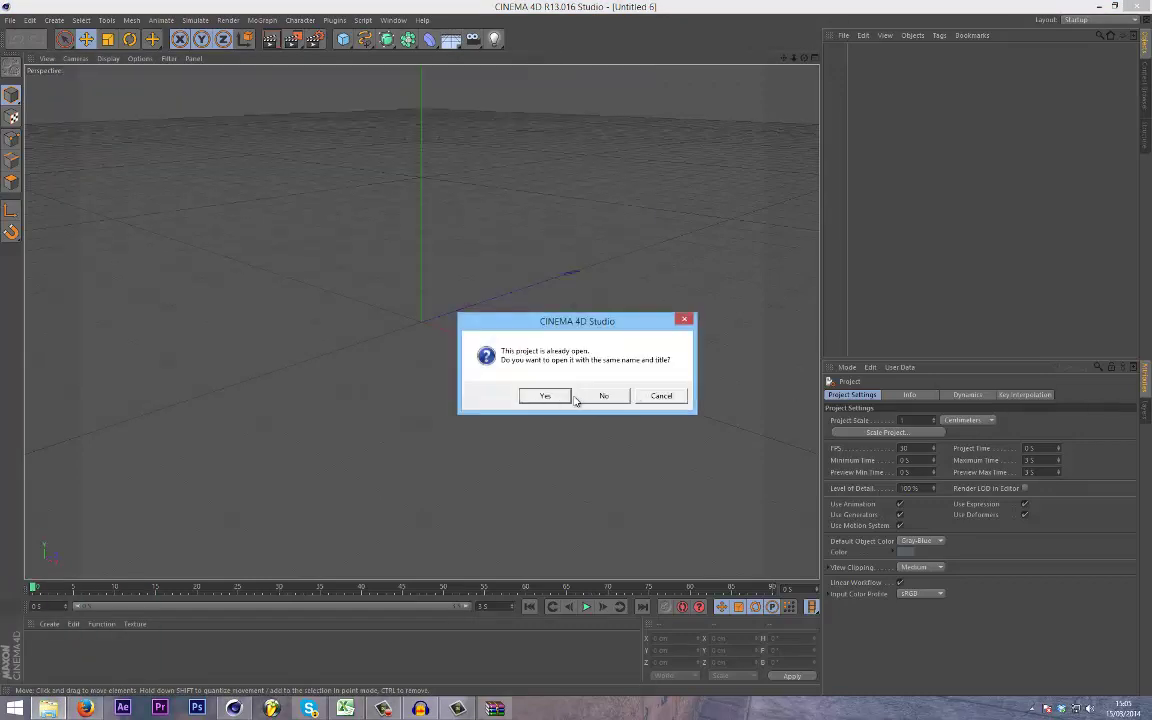
left_click(542, 398)
left_click(519, 507)
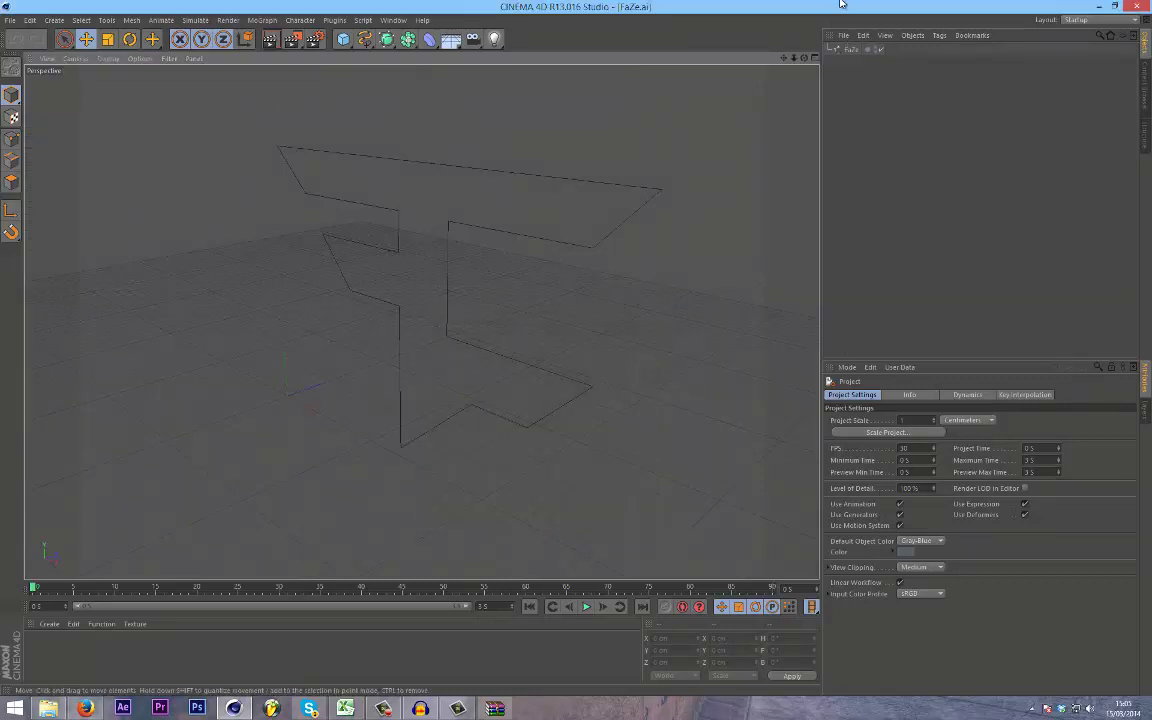
Step: Place the FaZe spline in an Extrude NURBS object and paste the extruded logo into a new project
left_click_drag(409, 40, 514, 50)
left_click(393, 22)
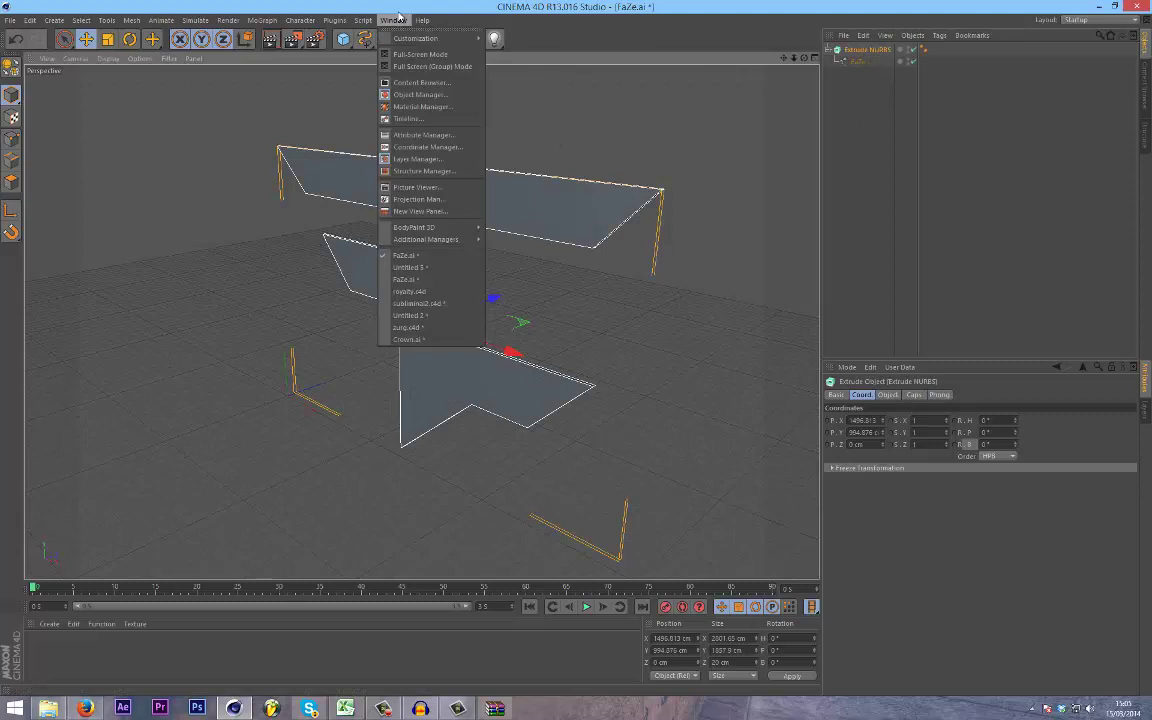
left_click(412, 6)
key("ctrl+n")
key("ctrl+v")
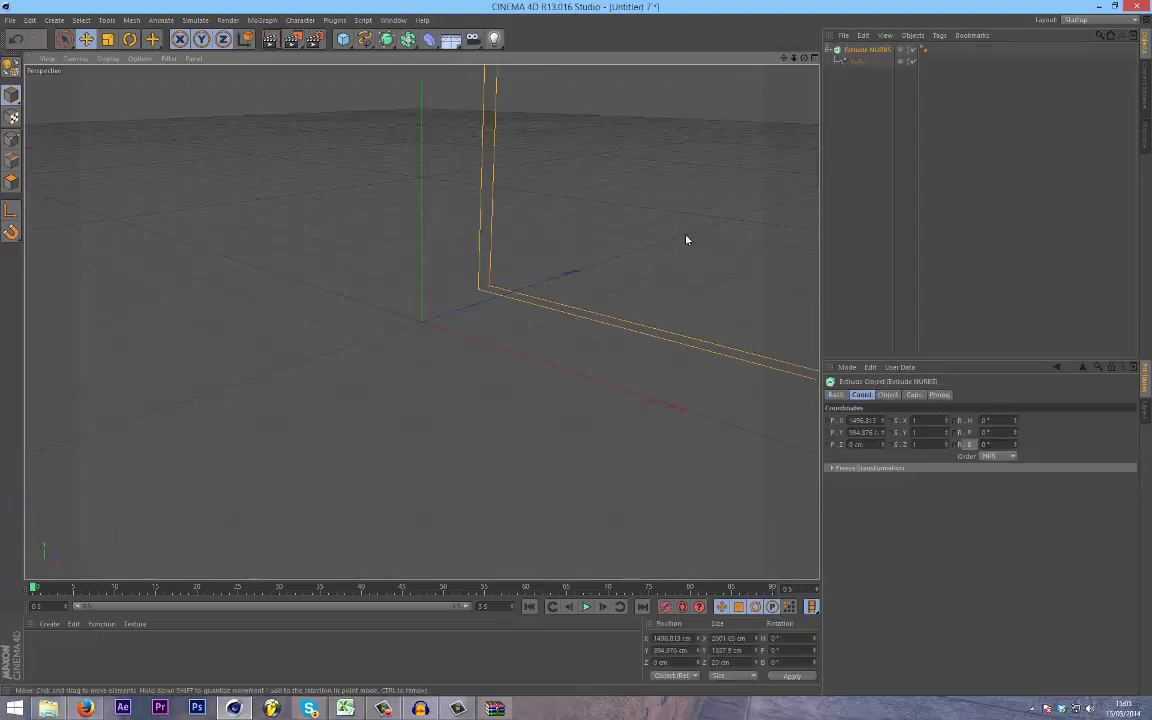
Step: Centre the extruded logo at the world origin by setting its X and Y positions to 0 cm
scroll(577, 355, "down", 5)
scroll(576, 355, "down", 2)
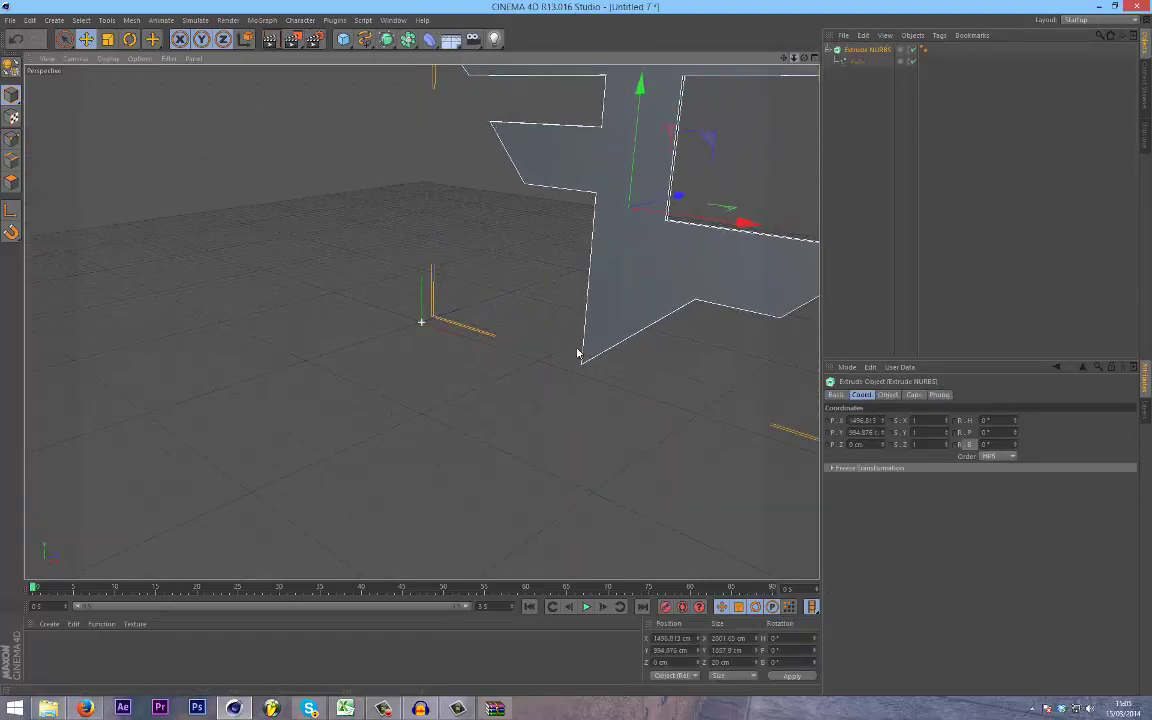
left_click(668, 638)
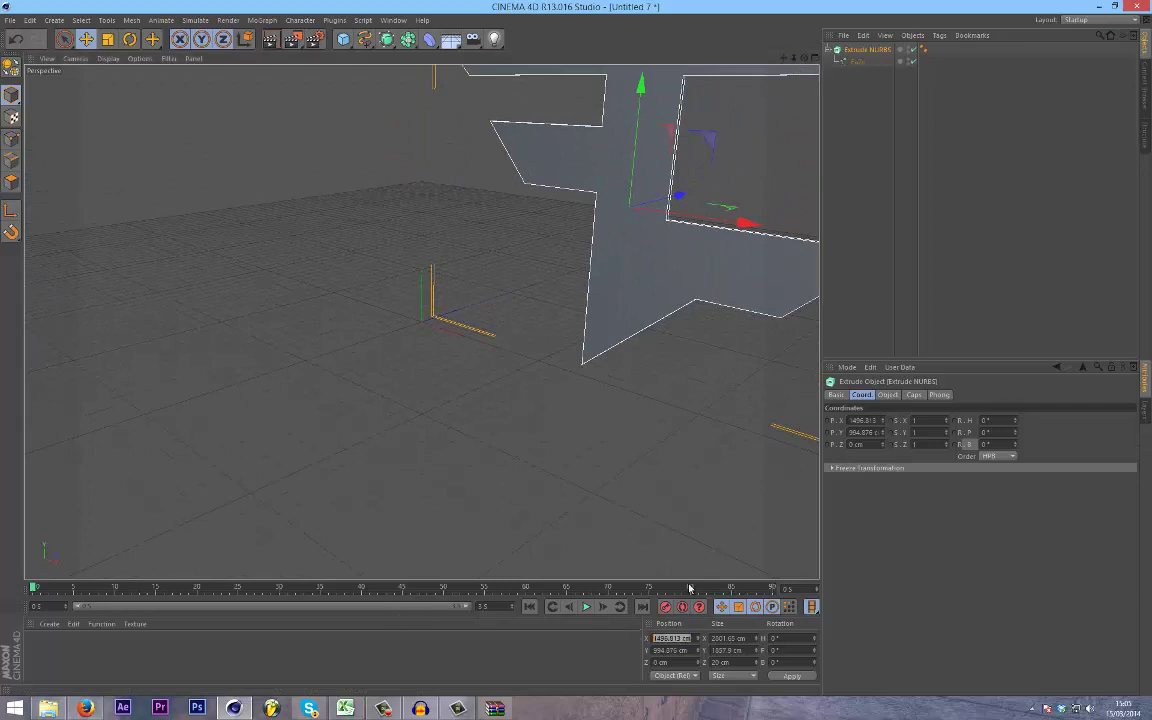
type("0")
key("Tab")
type("0")
key("Tab")
key("h")
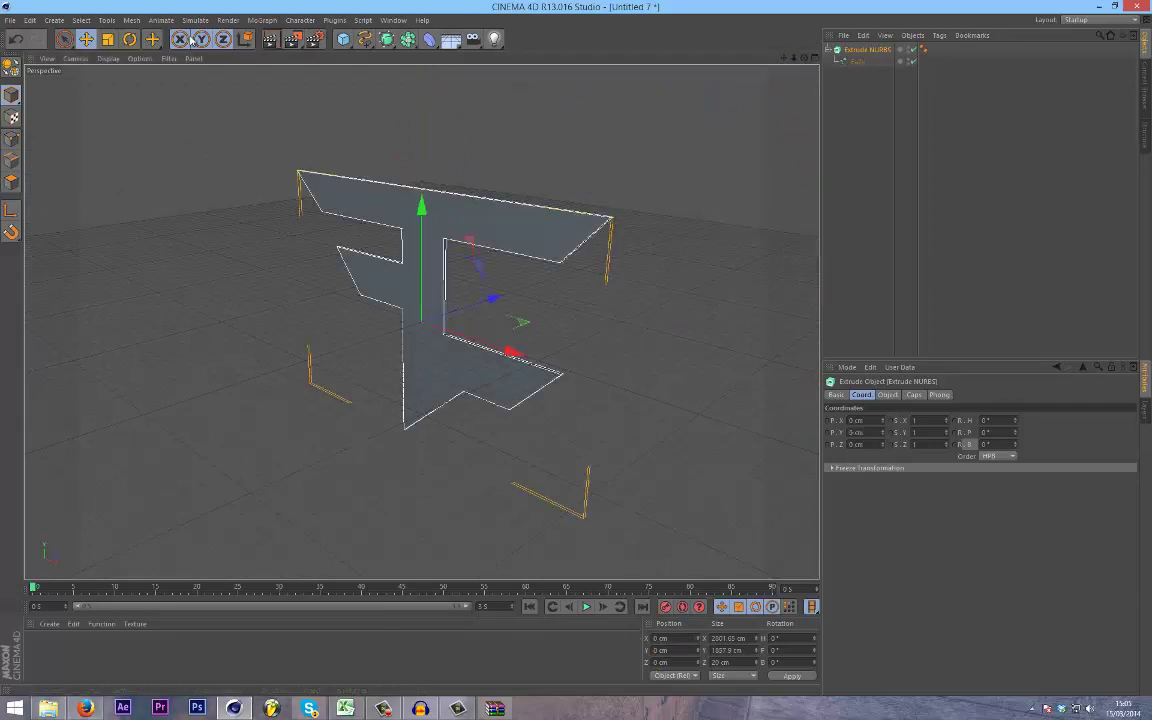
Step: Scale the extruded logo down uniformly to about 1504 cm wide
left_click(107, 39)
left_click_drag(473, 189, 405, 316)
left_click(86, 39)
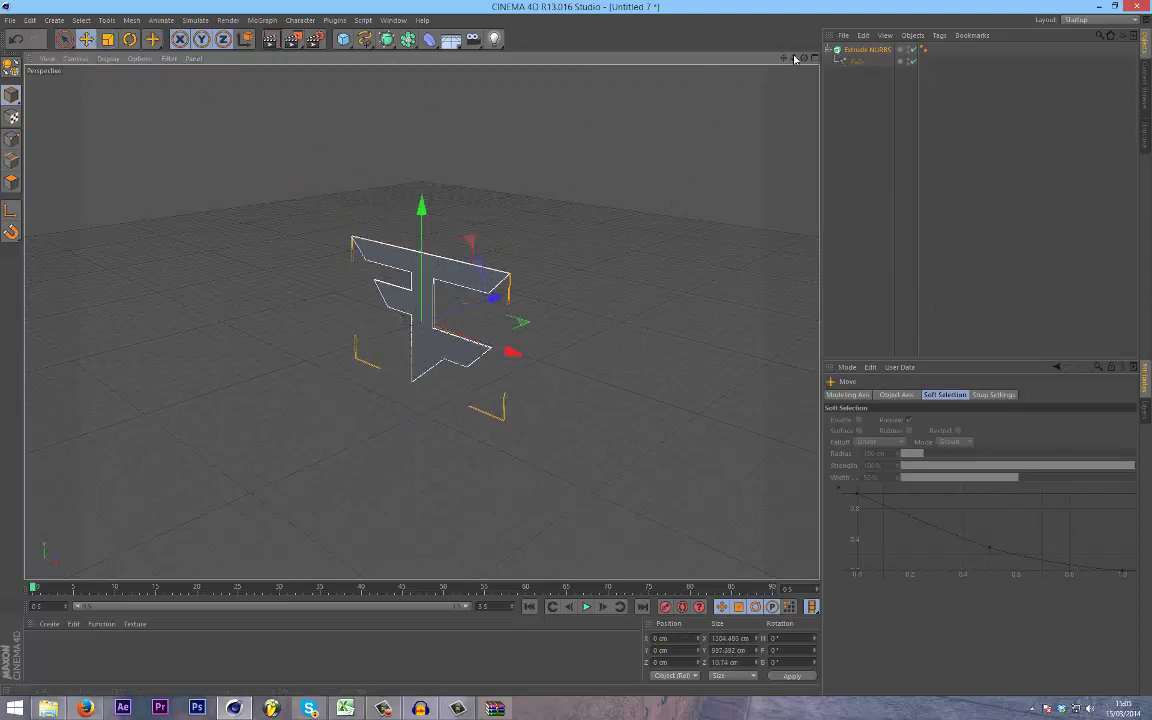
scroll(580, 345, "up", 10)
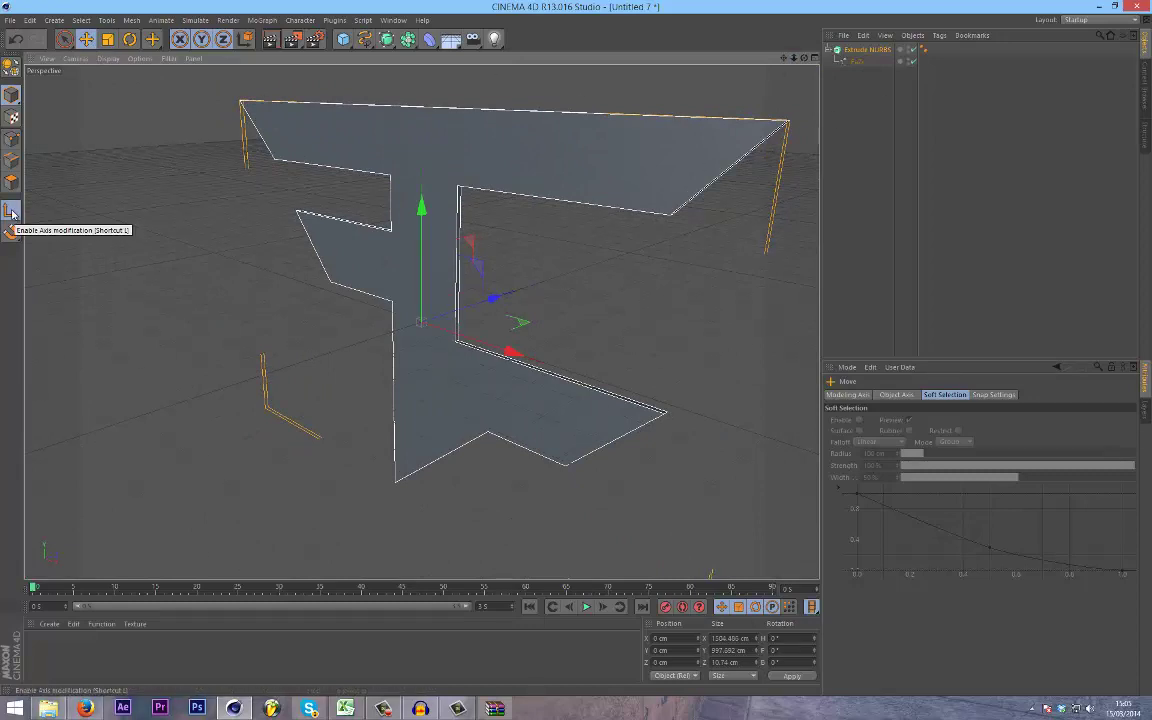
Step: Enable axis modification, check the logo's axis in the front view, and restore the Startup layout
left_click(12, 211)
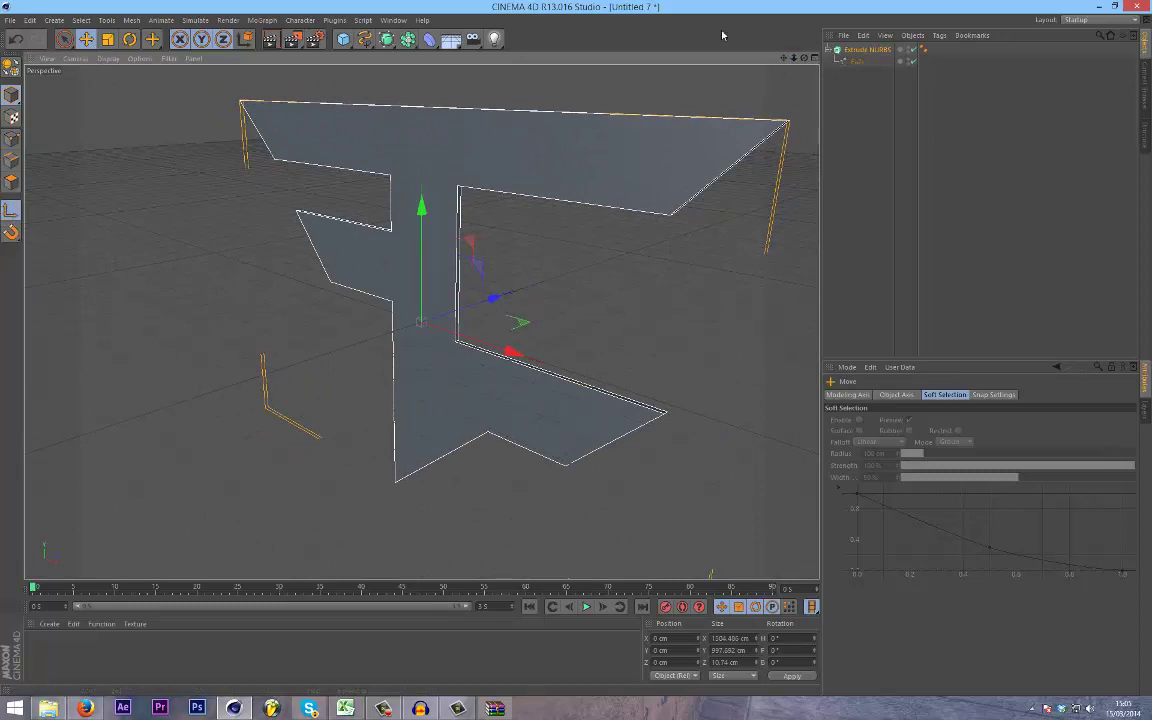
left_click(816, 60)
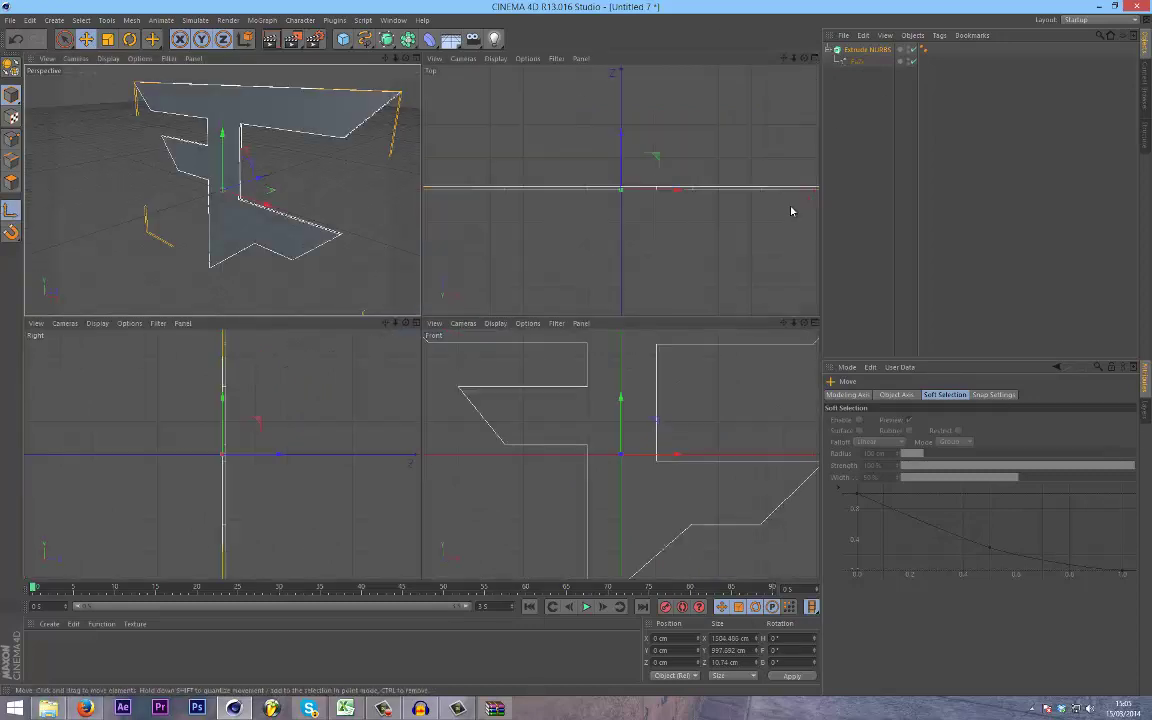
left_click(814, 332)
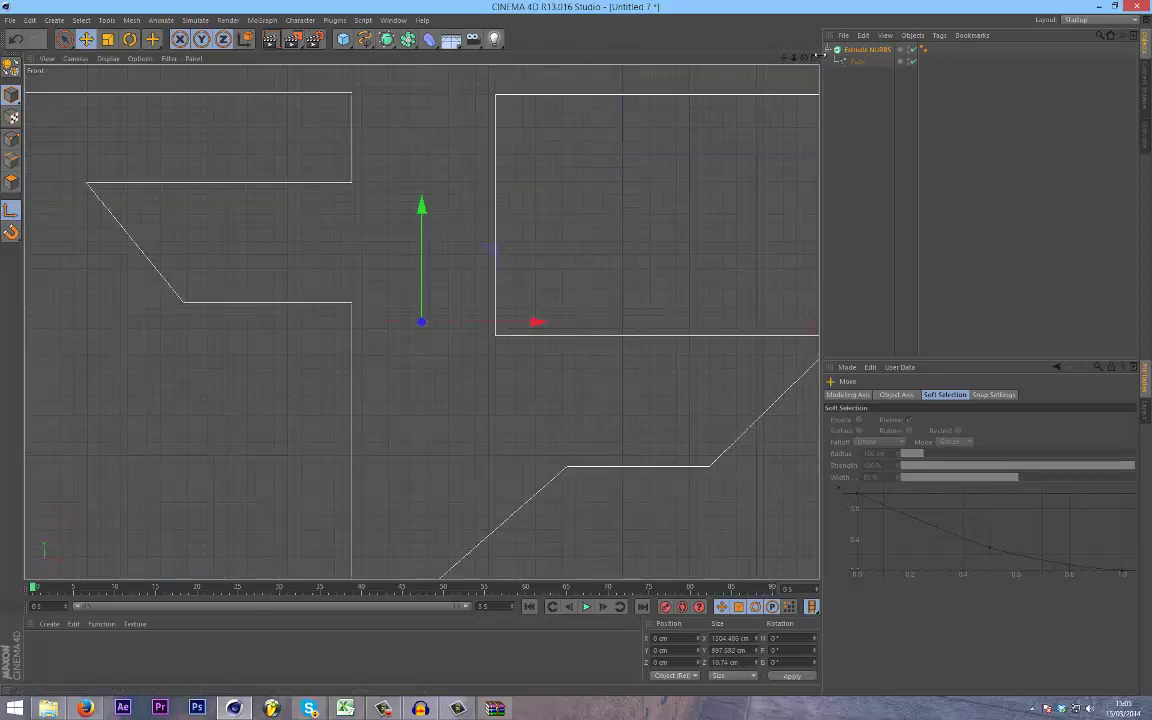
left_click_drag(818, 55, 578, 50)
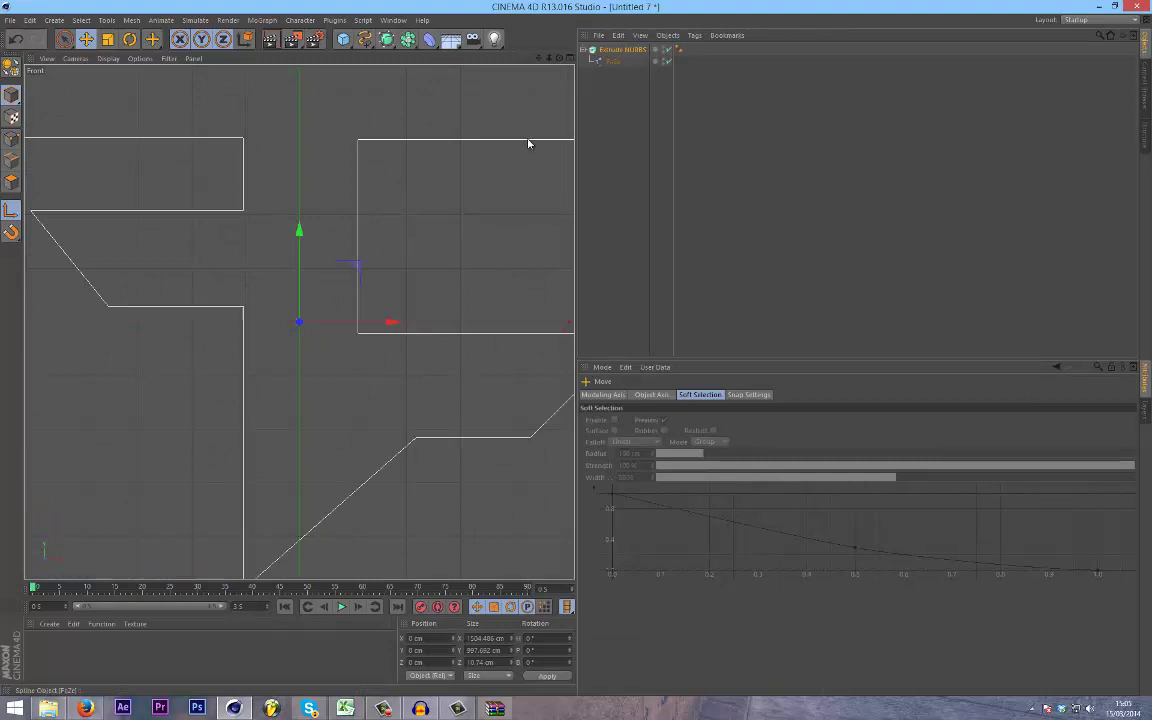
left_click(571, 59)
left_click(1118, 21)
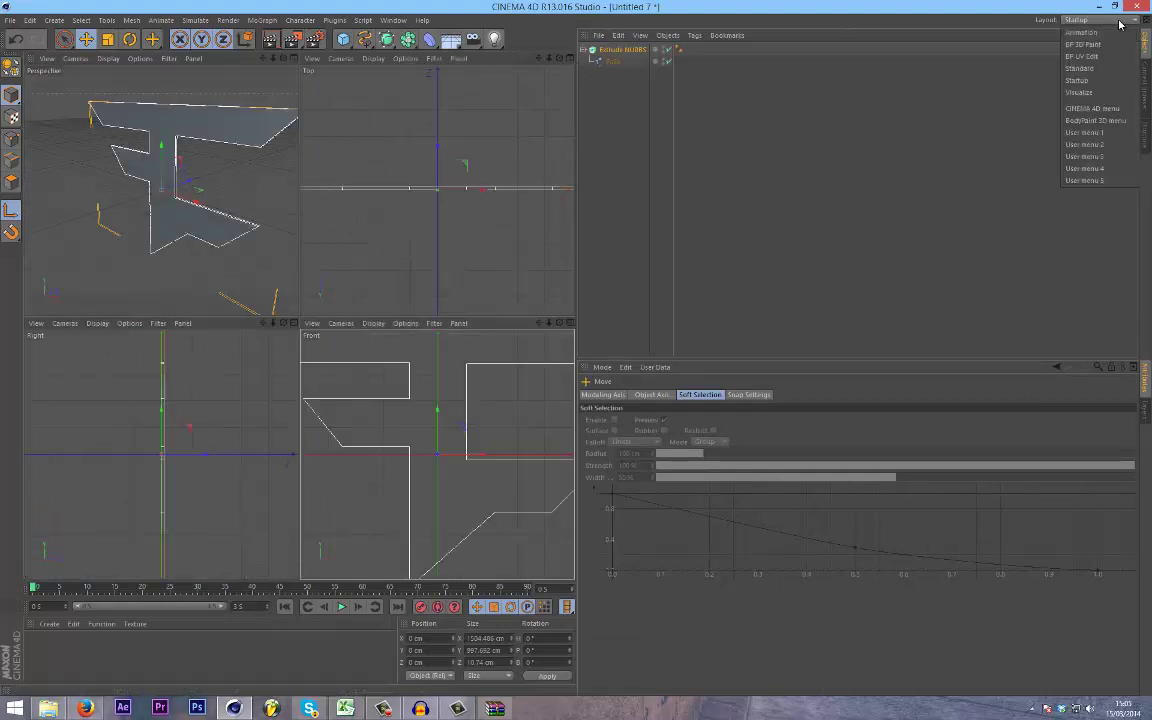
left_click(1085, 81)
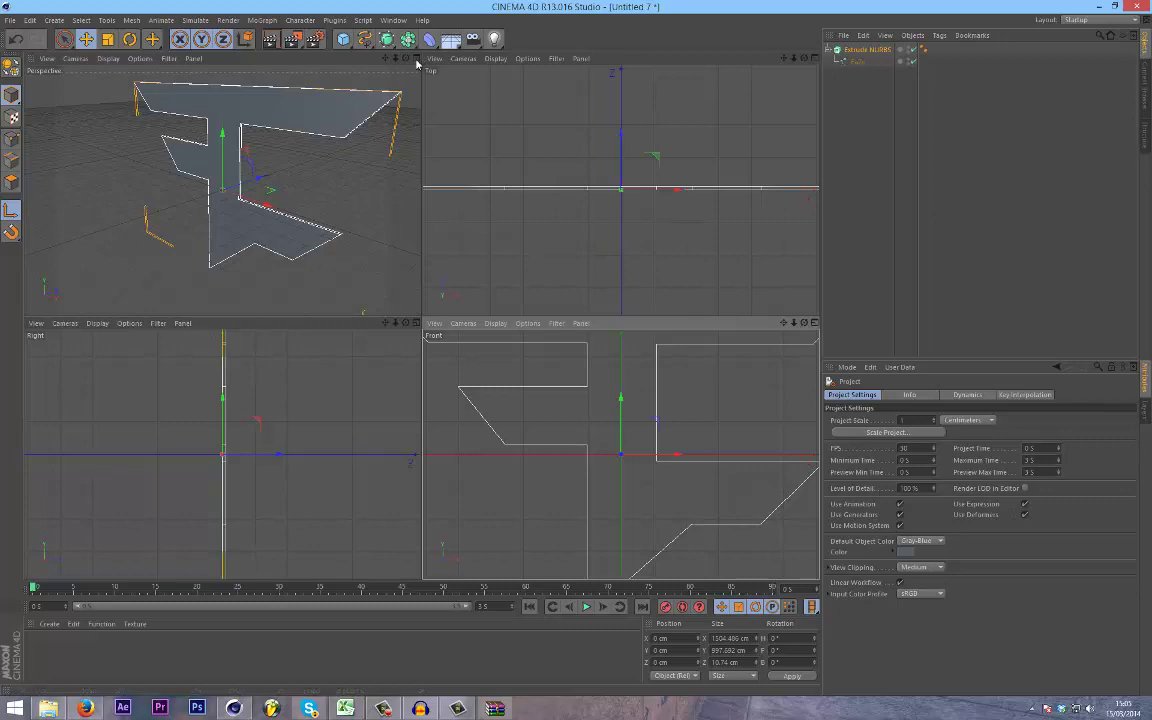
Step: Try moving and rotating the logo's axis, undo both changes, and disable axis modification
left_click_drag(222, 135, 270, 165)
key("ctrl+z")
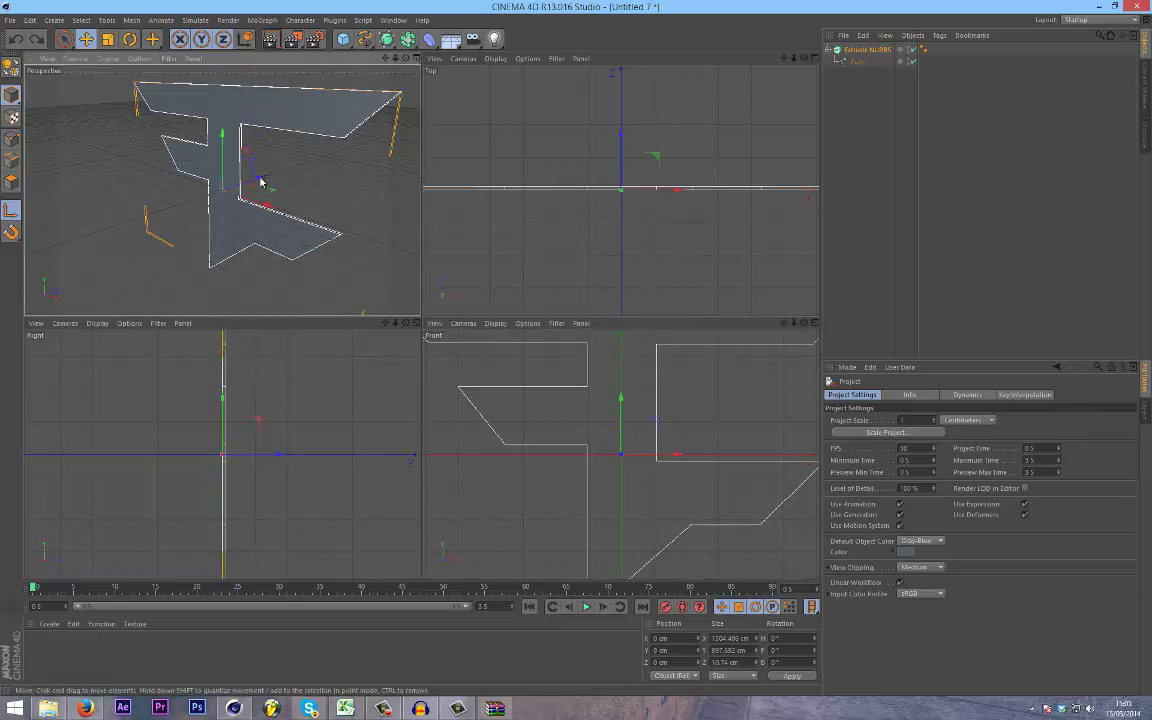
left_click(416, 58)
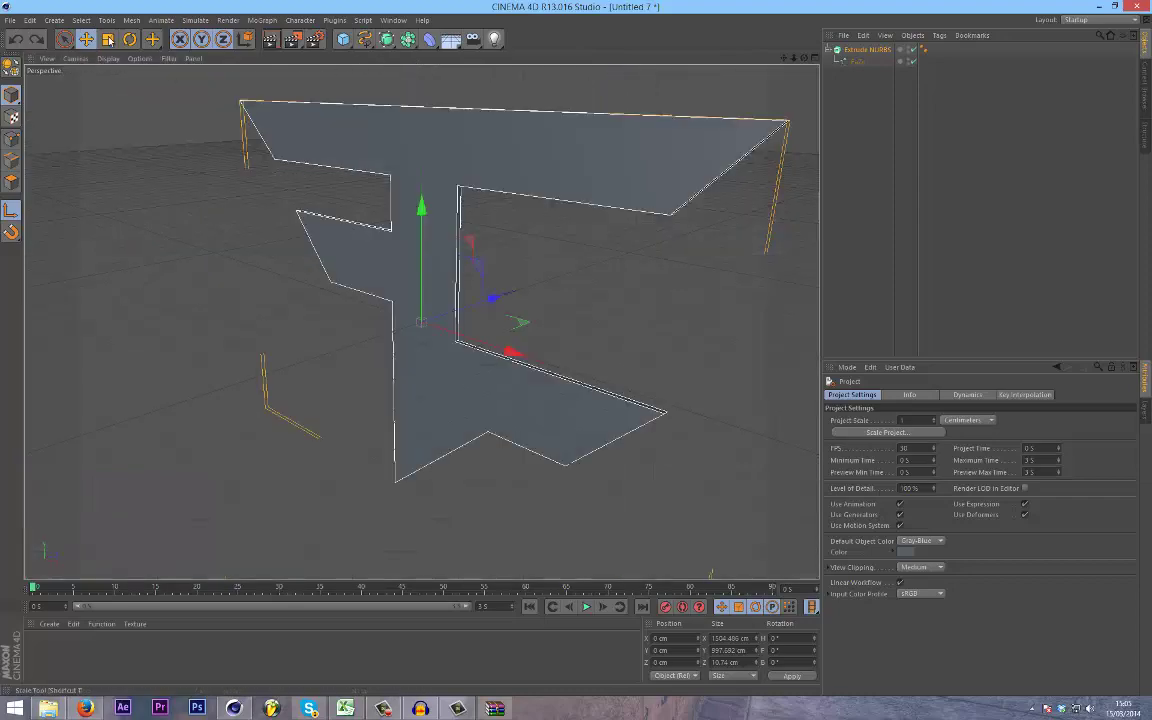
key("r")
left_click_drag(461, 336, 565, 386)
key("ctrl+z")
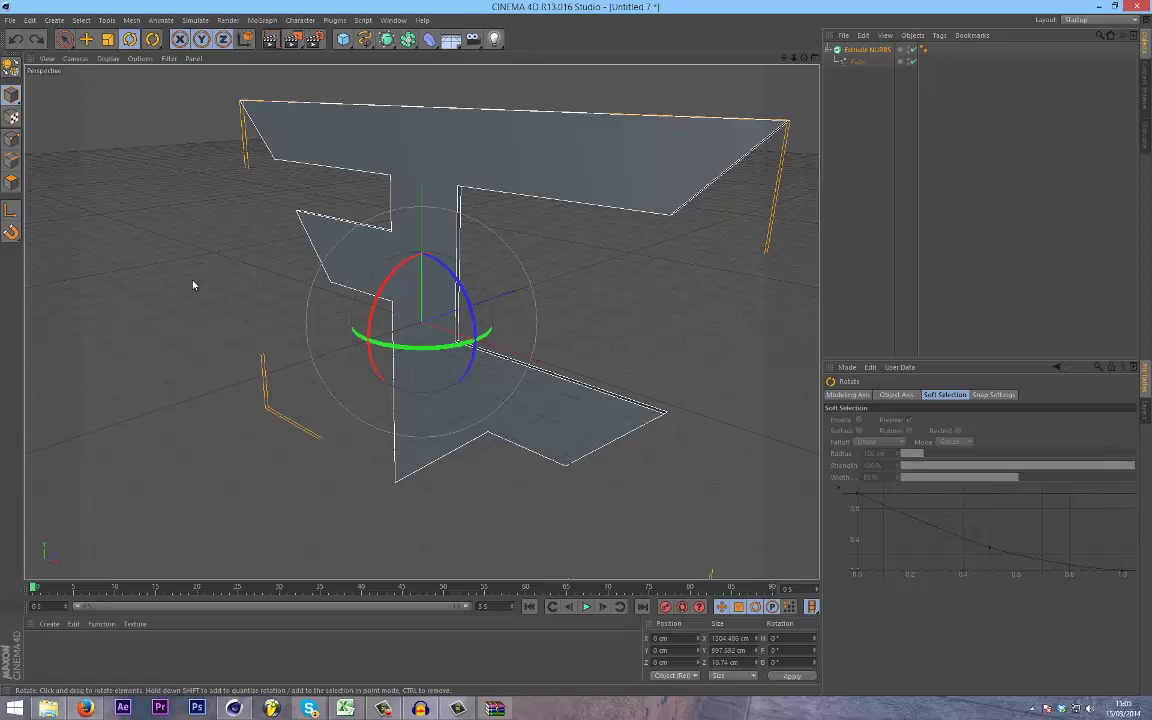
left_click(10, 213)
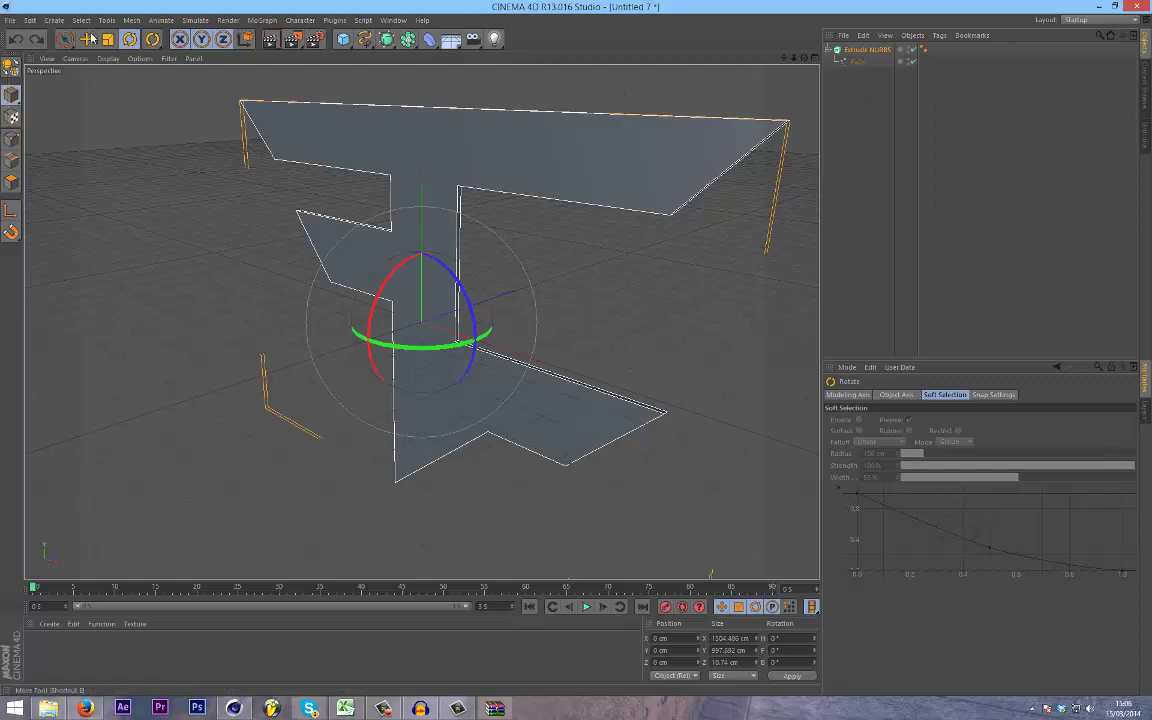
Step: Set the Extrude NURBS object's Z movement to 60 cm to thicken the logo
key("e")
left_click(867, 50)
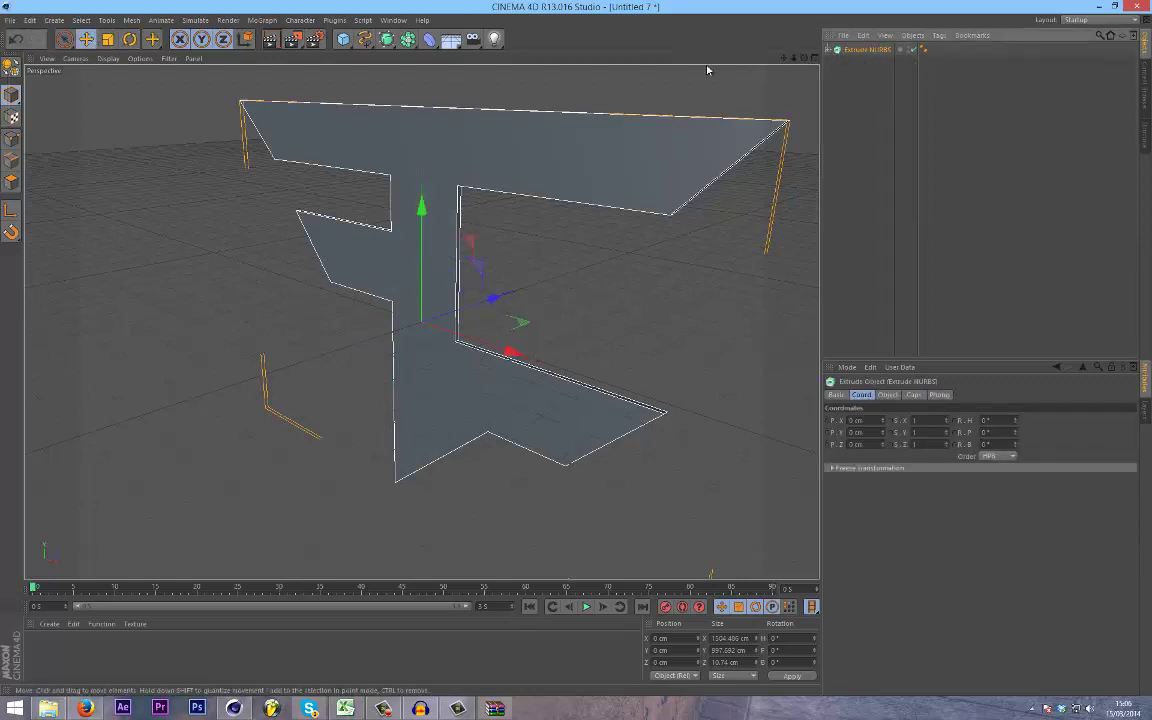
left_click(887, 394)
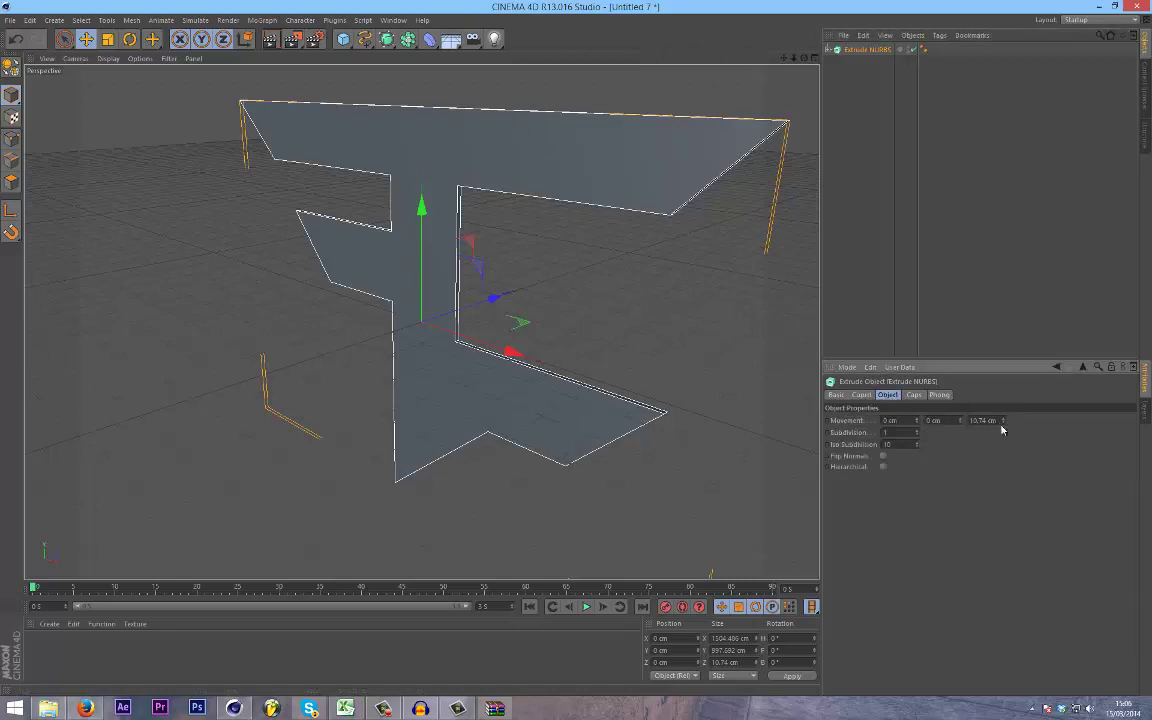
type("60")
key("Return")
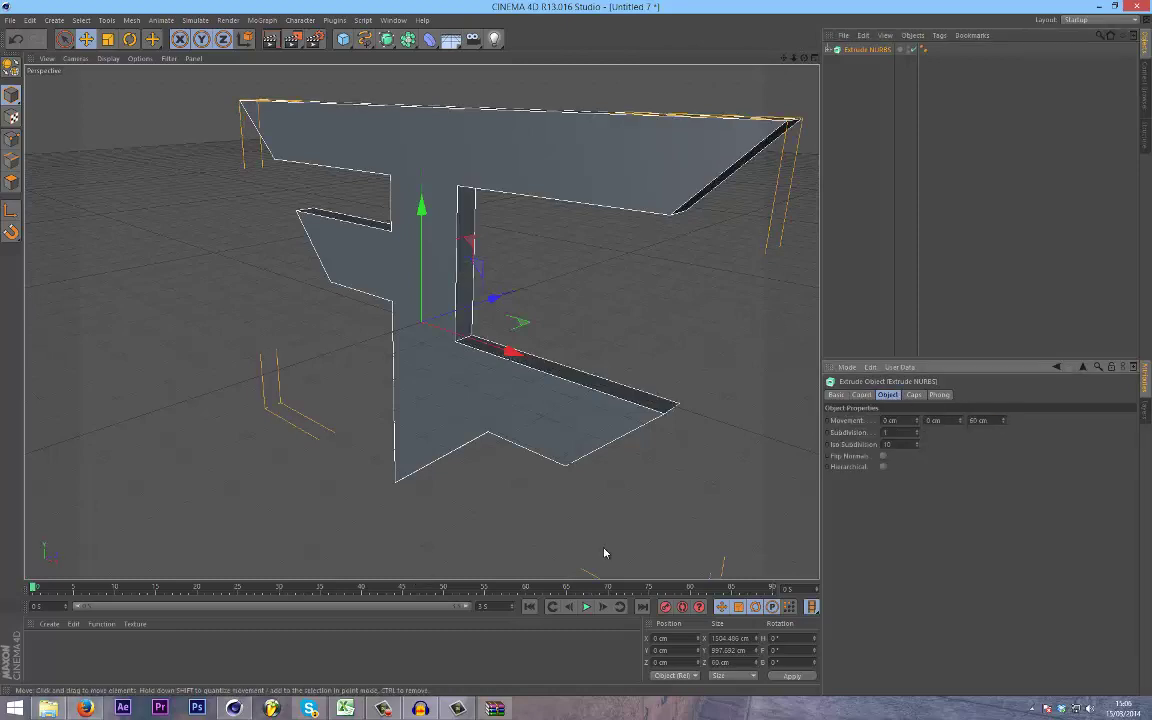
left_click(451, 40)
key("ctrl+z")
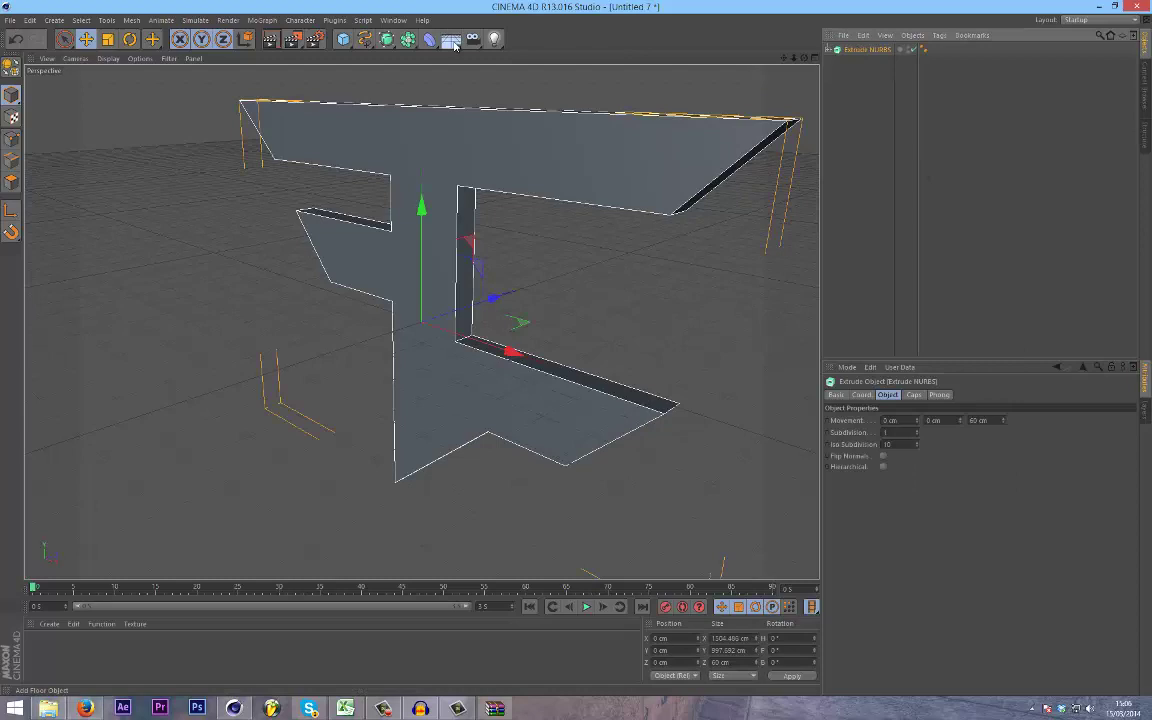
Step: Add a camera to the scene, look through it, and give it a Target tag
left_click(472, 40)
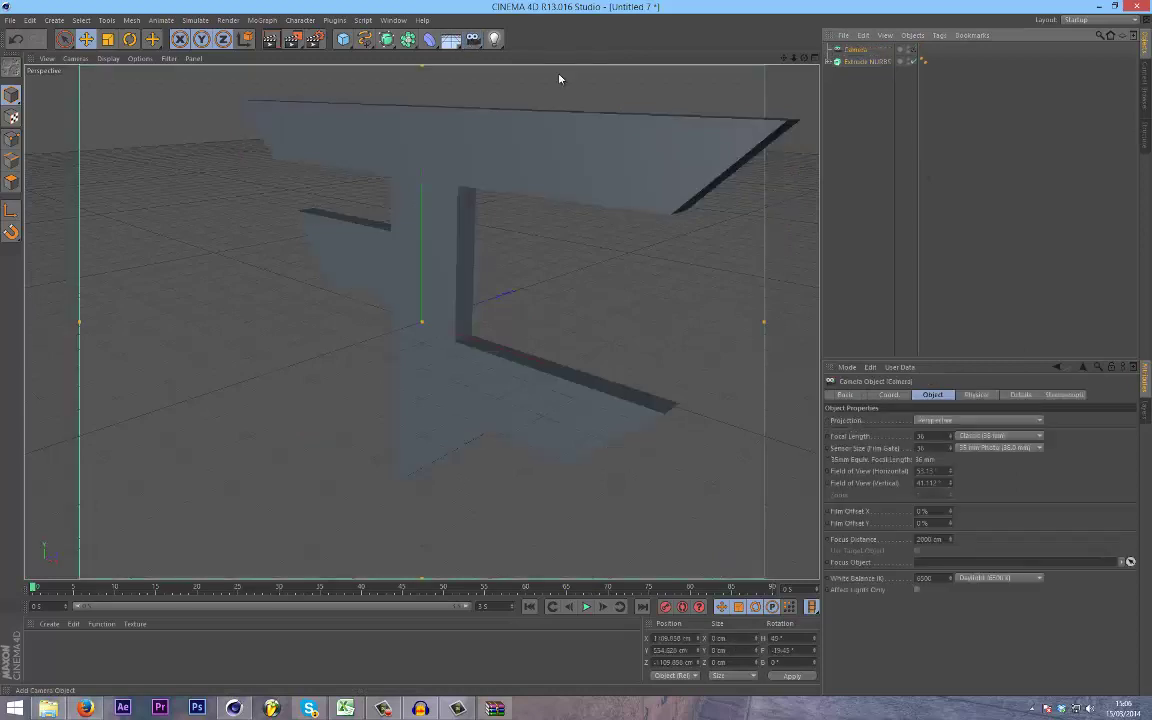
left_click(913, 50)
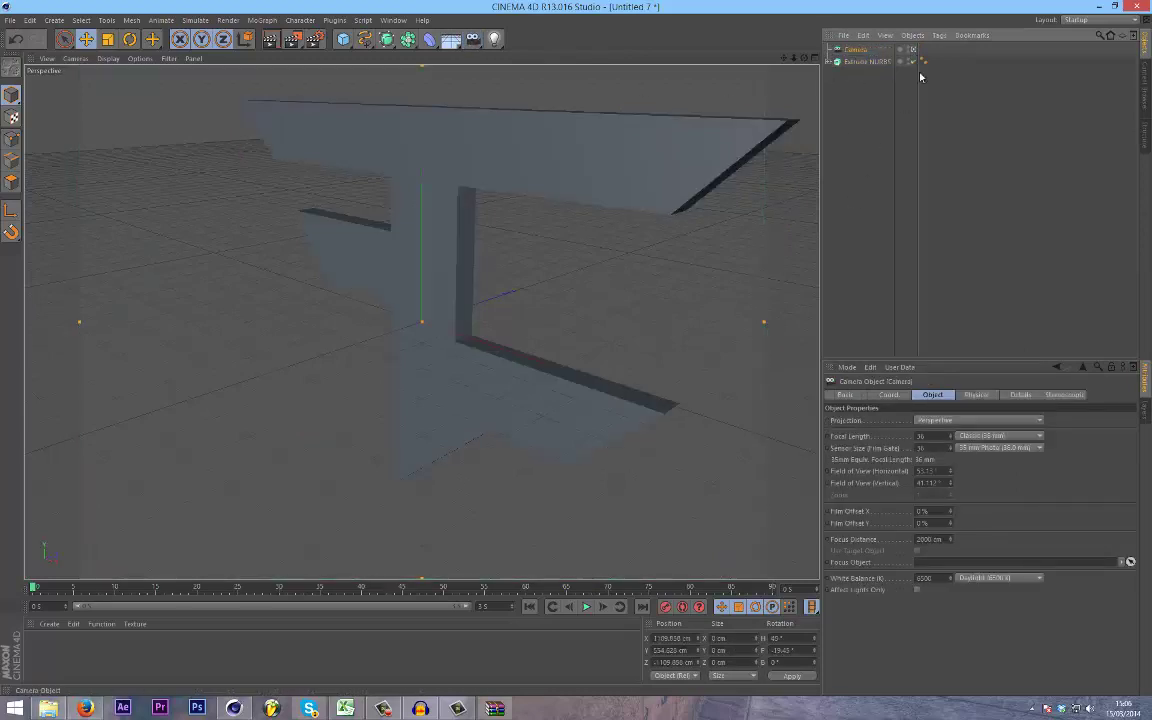
right_click(848, 52)
mouse_move(885, 57)
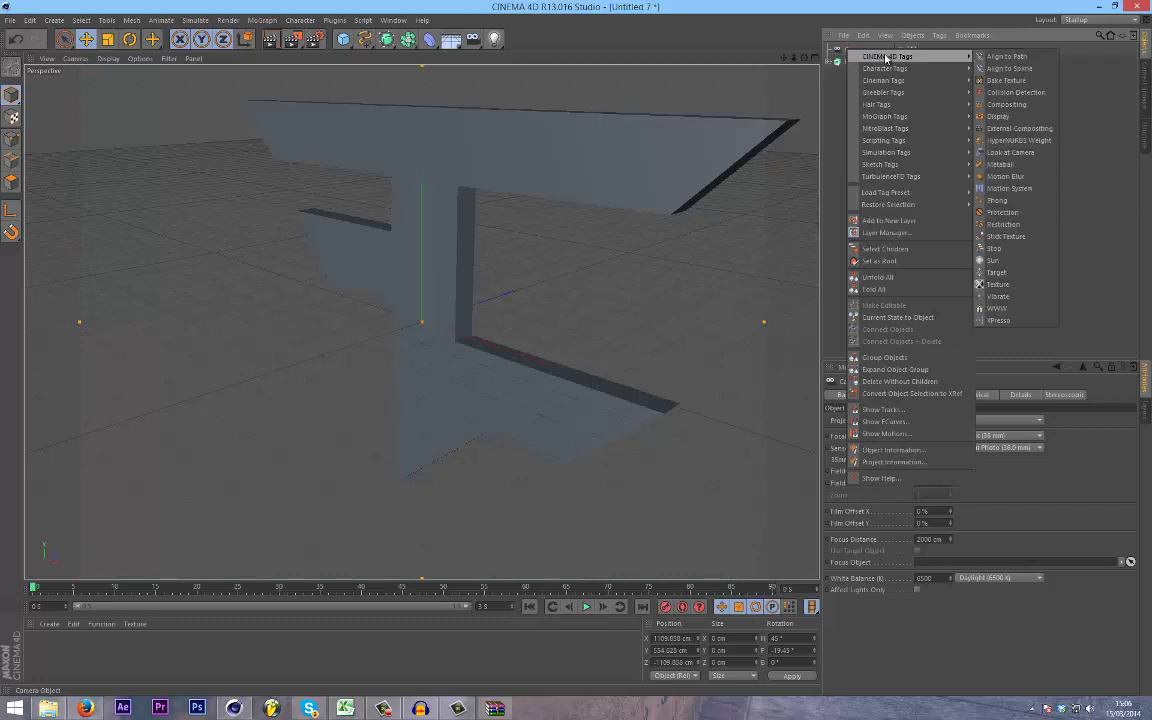
left_click(997, 272)
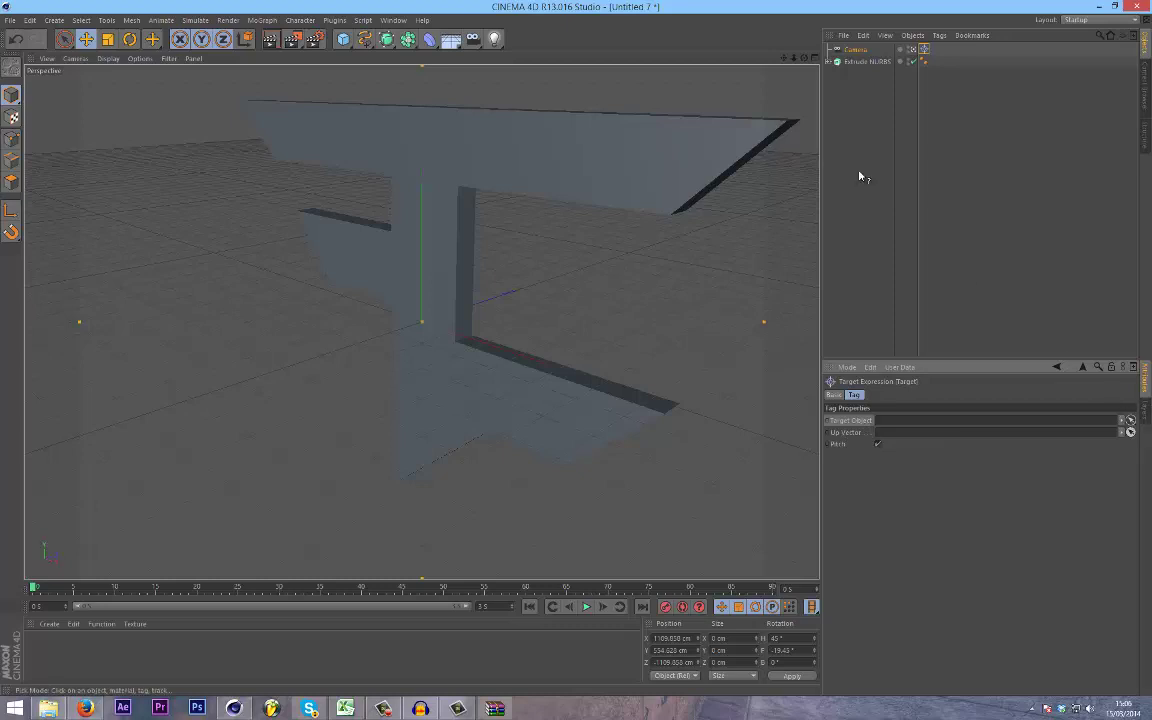
Step: Assign the Extrude NURBS object as the target object of the camera's Target tag
left_click(860, 63)
left_click(875, 63)
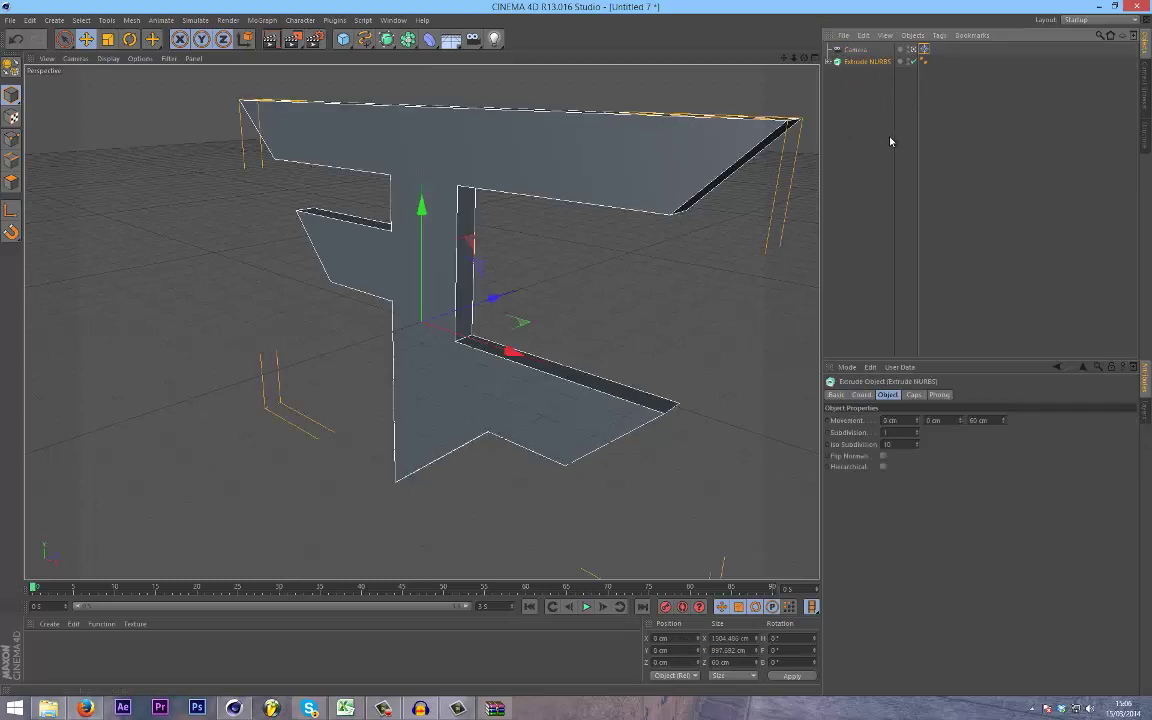
left_click(853, 49)
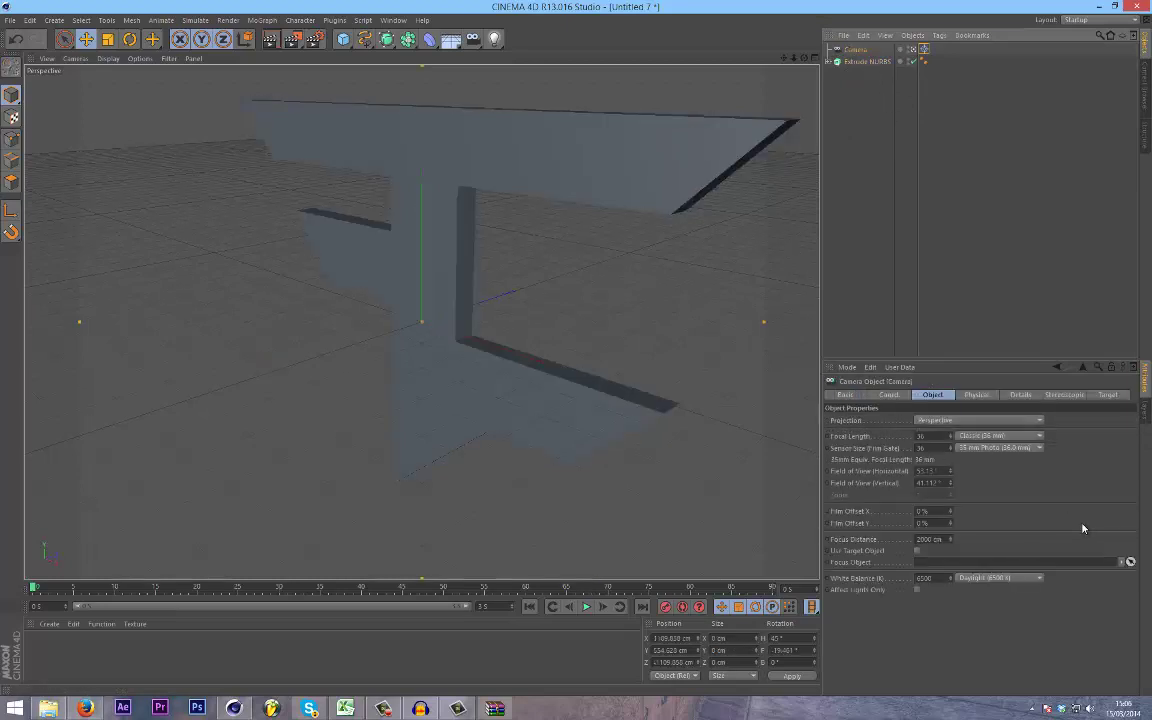
left_click(924, 49)
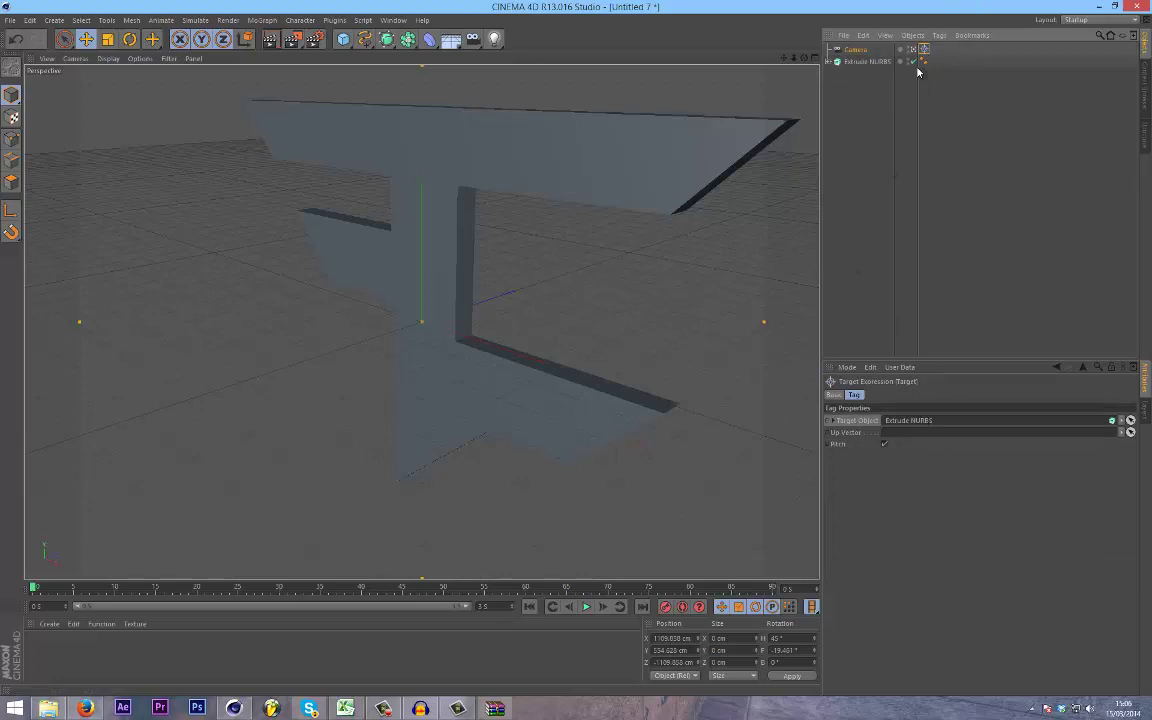
Step: Rename the Extrude NURBS object to Logo, check the target assignment, and select the camera
left_click(868, 62)
type("Logo")
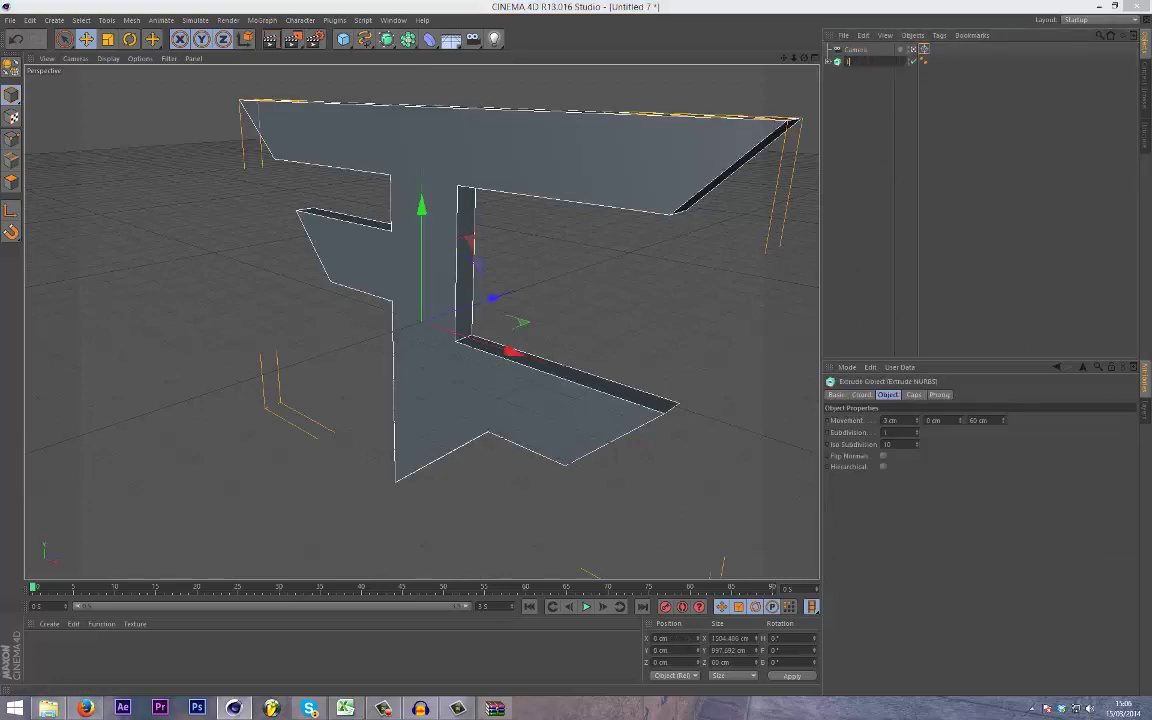
key("Return")
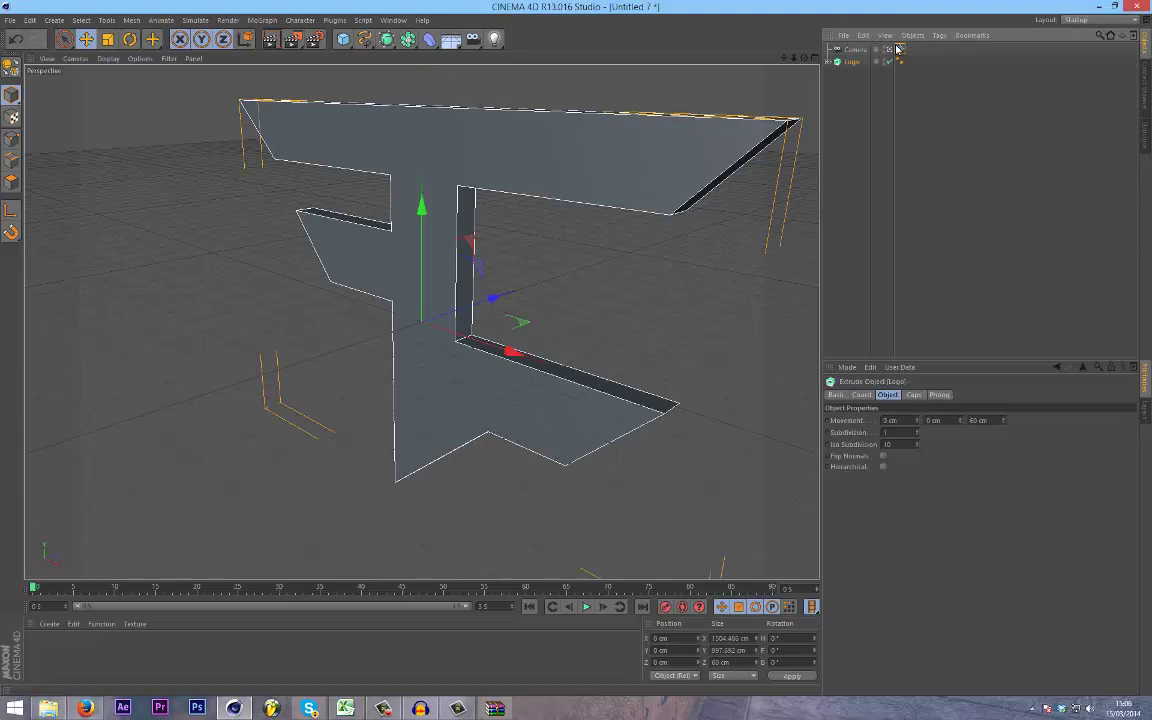
left_click(899, 49)
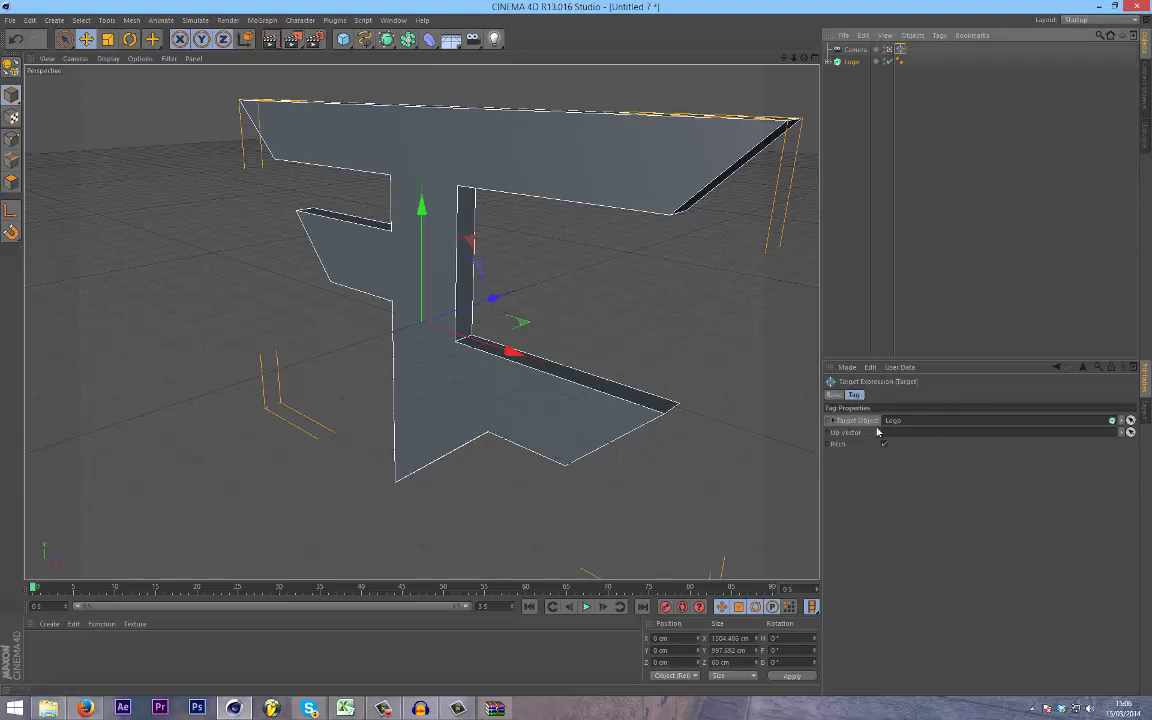
left_click(855, 49)
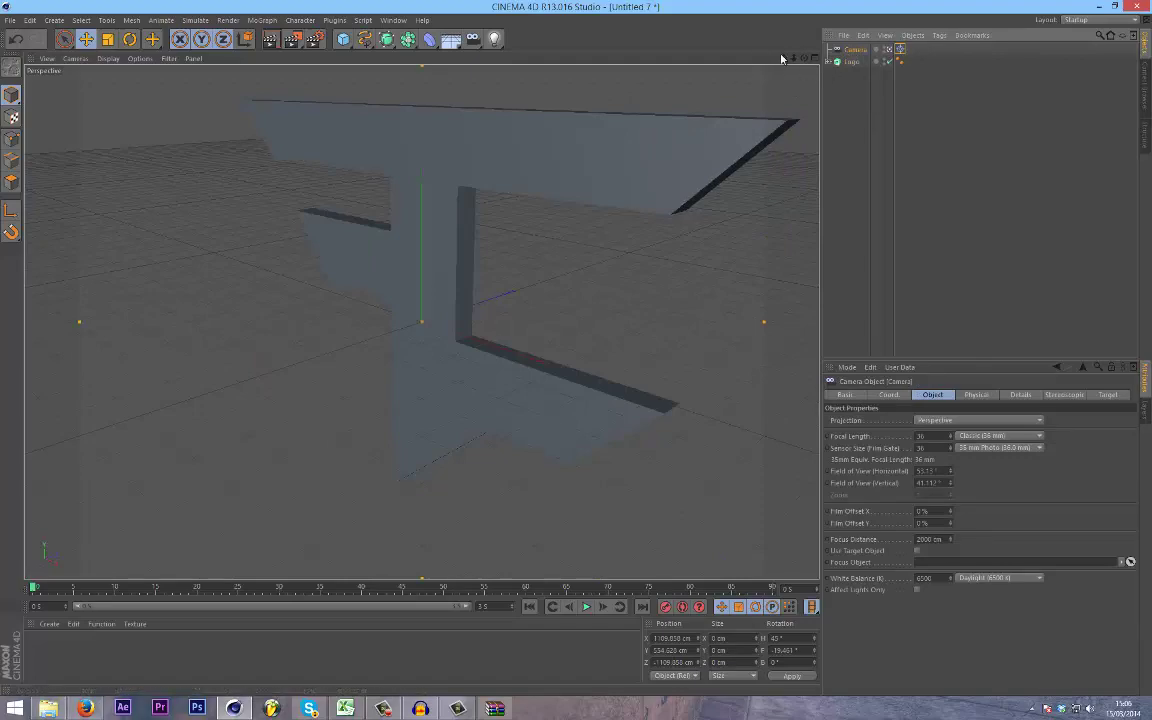
Step: Swing the targeted camera around to face the front of the logo and show its coordinates
left_click_drag(579, 351, 574, 354, "alt")
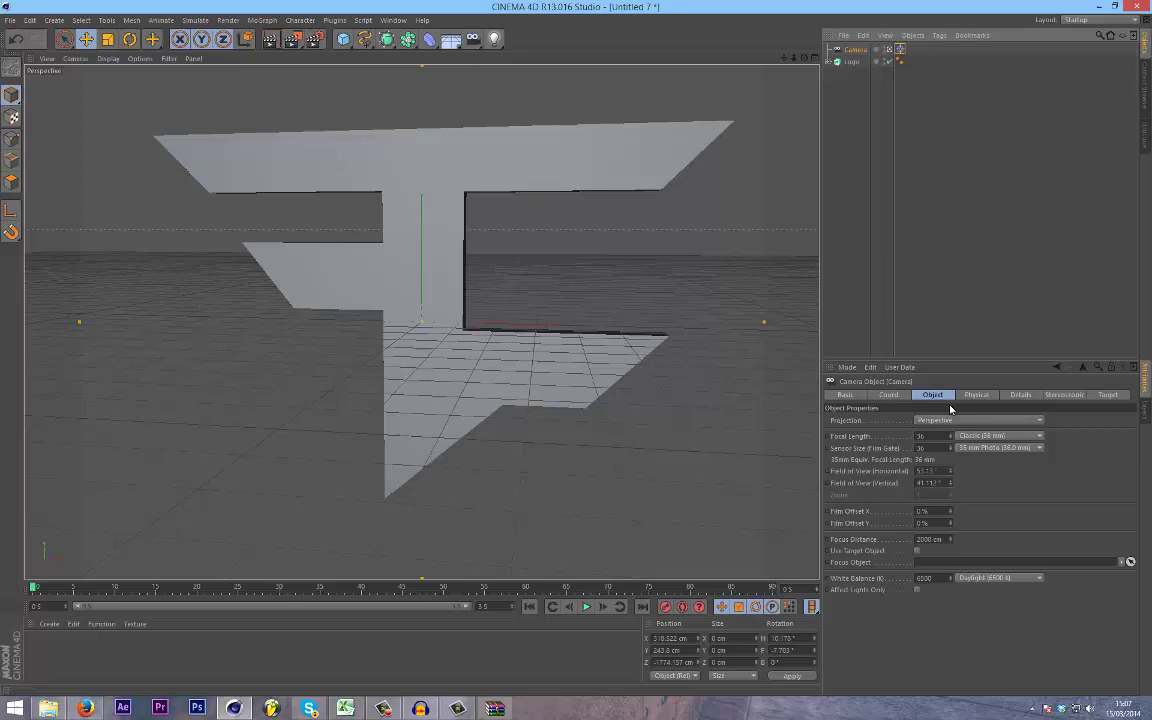
left_click(888, 395)
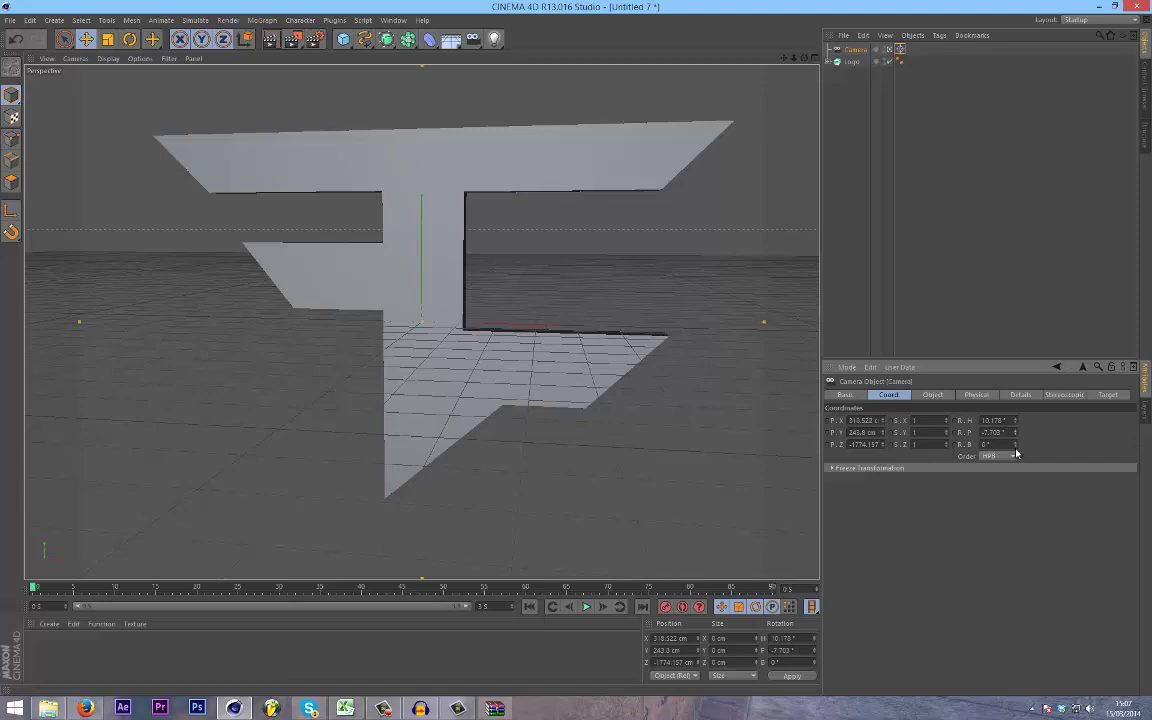
left_click_drag(1018, 448, 1018, 448)
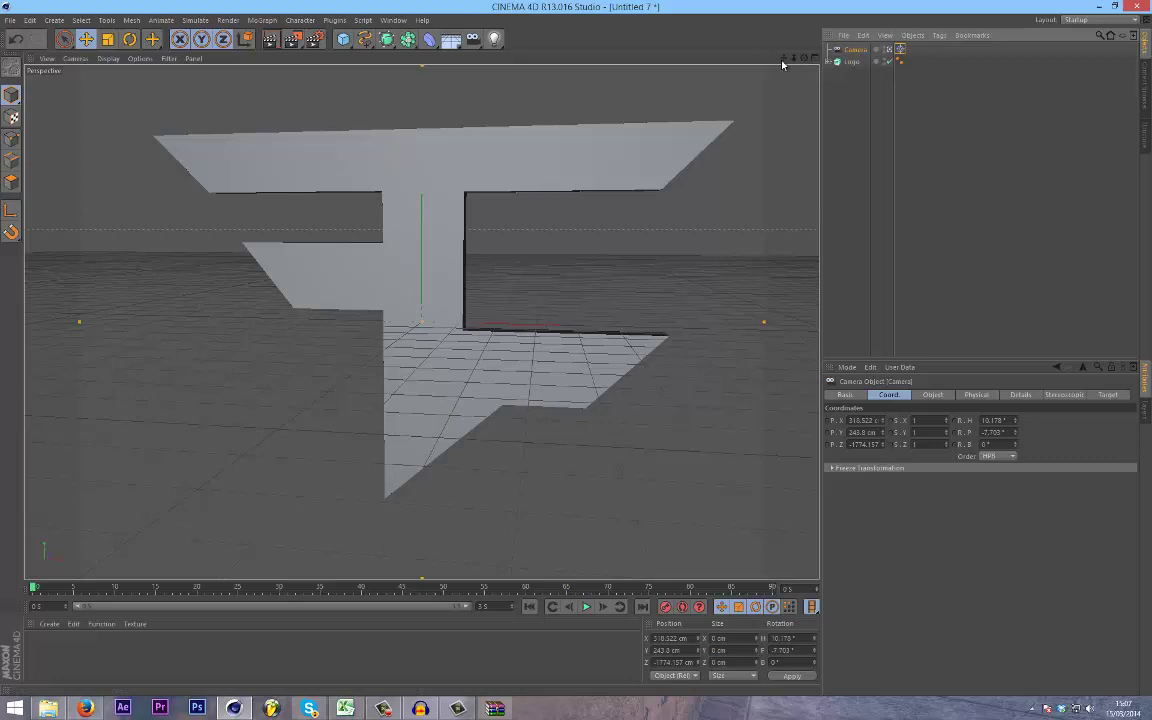
left_click_drag(783, 58, 531, 337)
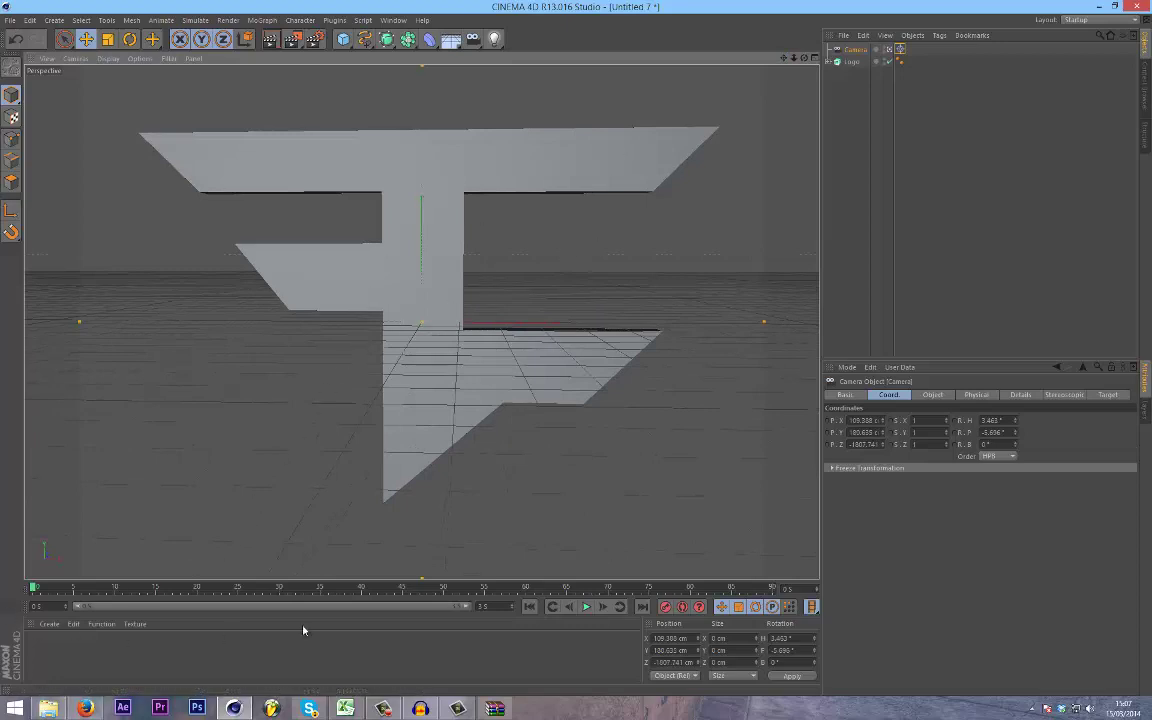
Step: Set the animation length to 5 seconds and extend the preview range to all 150 frames
left_click_drag(496, 606, 391, 625)
type("5")
left_click(436, 631)
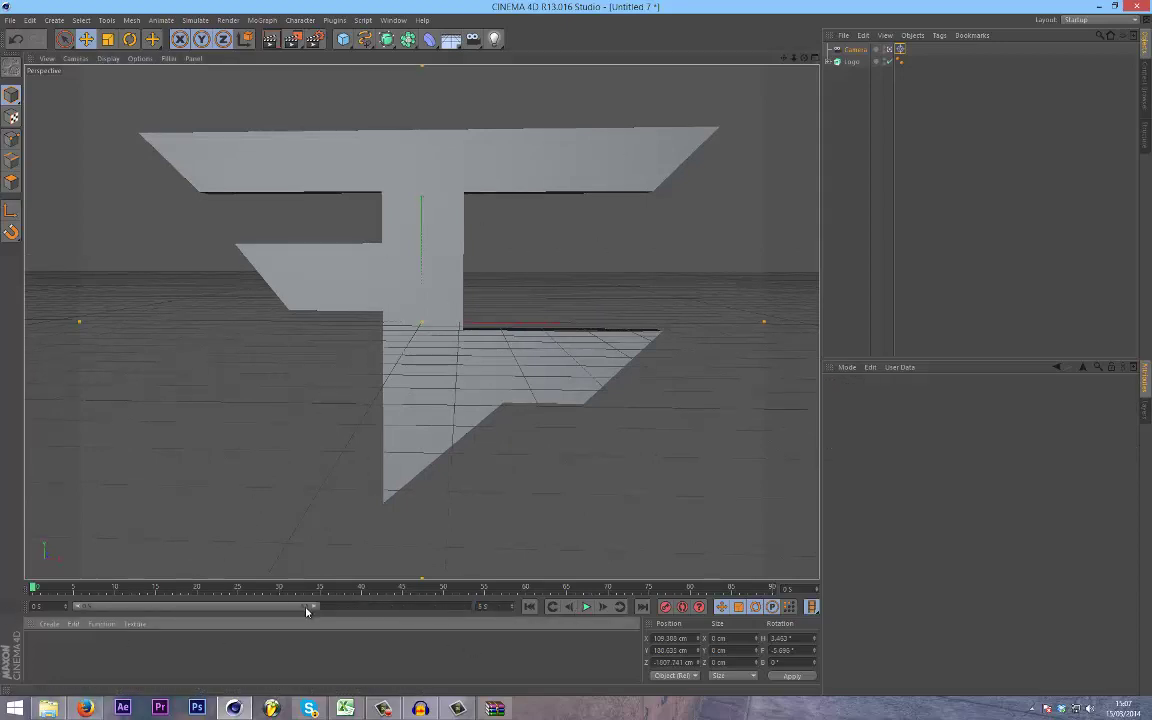
left_click_drag(306, 608, 465, 607)
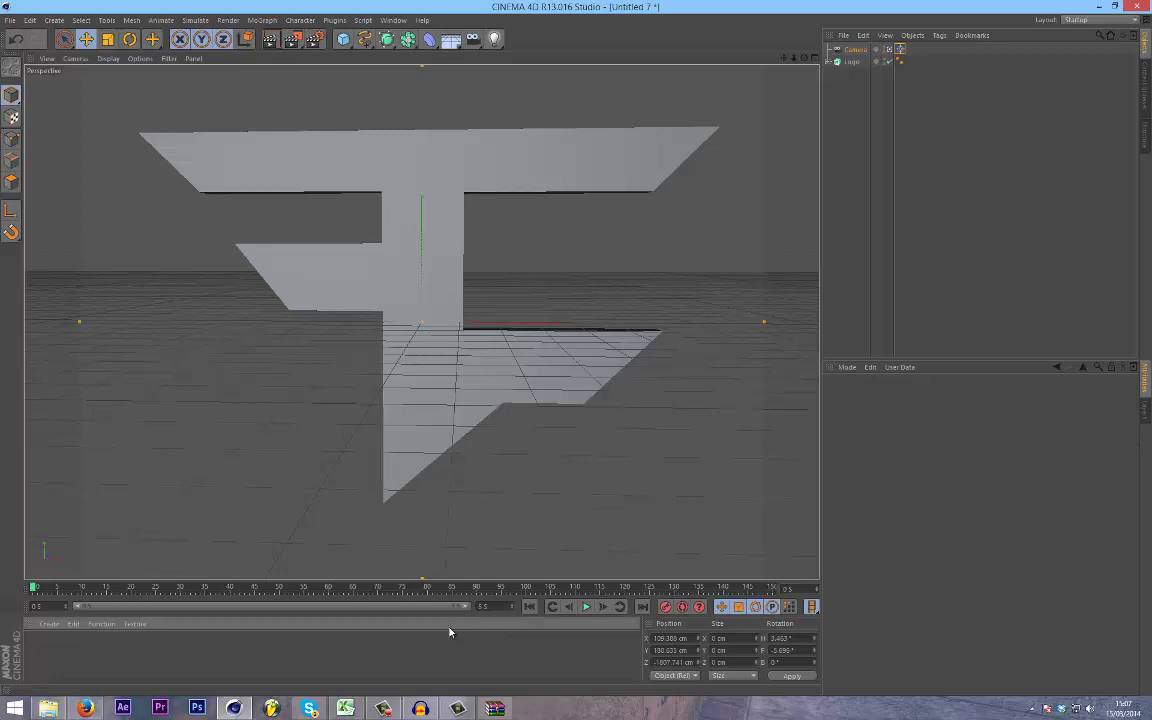
Step: Record a keyframe of the camera's front view at frame 150 and return to the first frame
left_click_drag(34, 588, 532, 607)
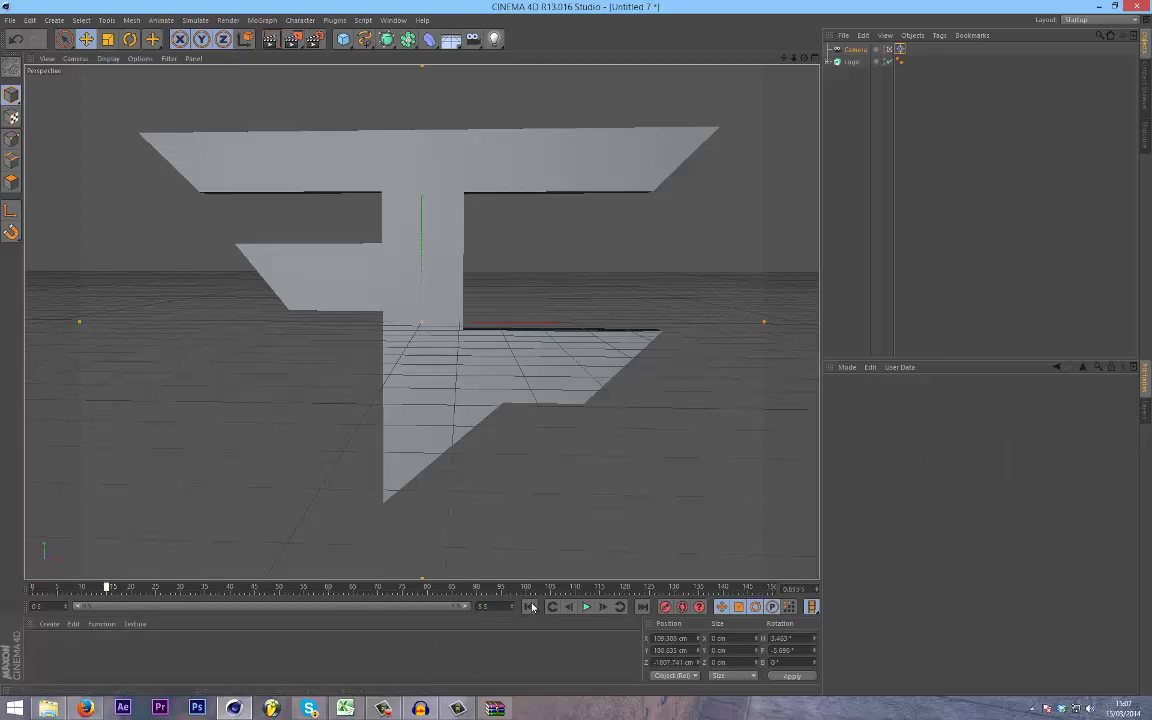
left_click(855, 49)
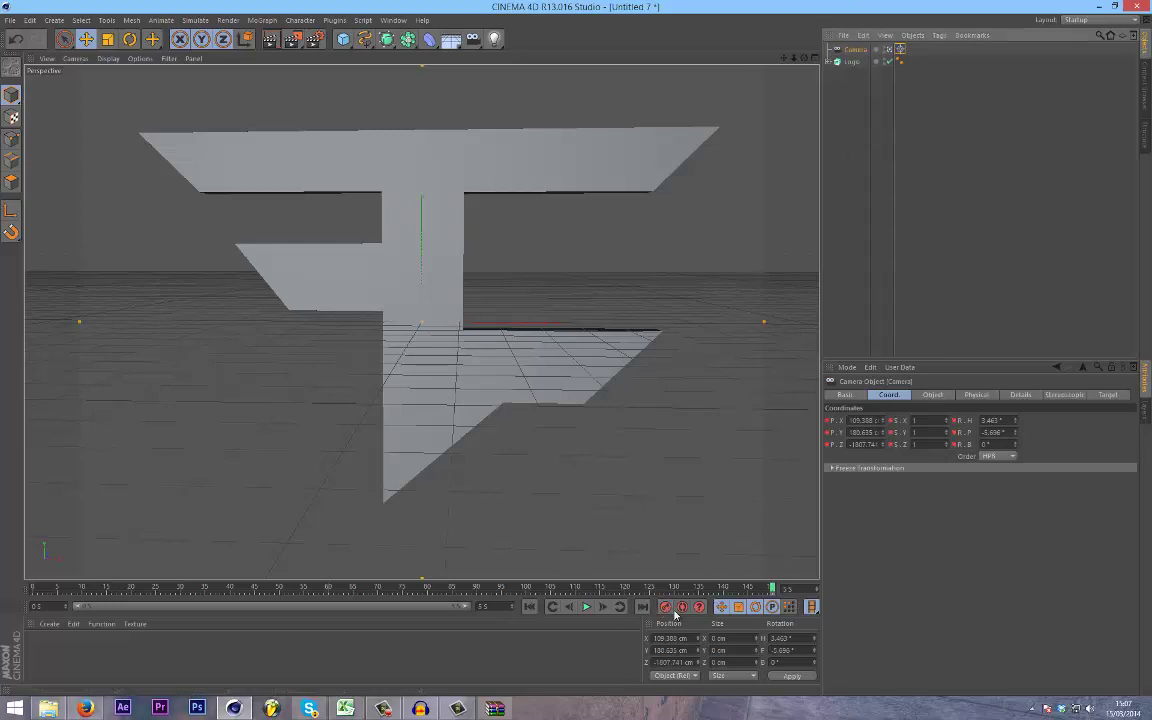
left_click(537, 607)
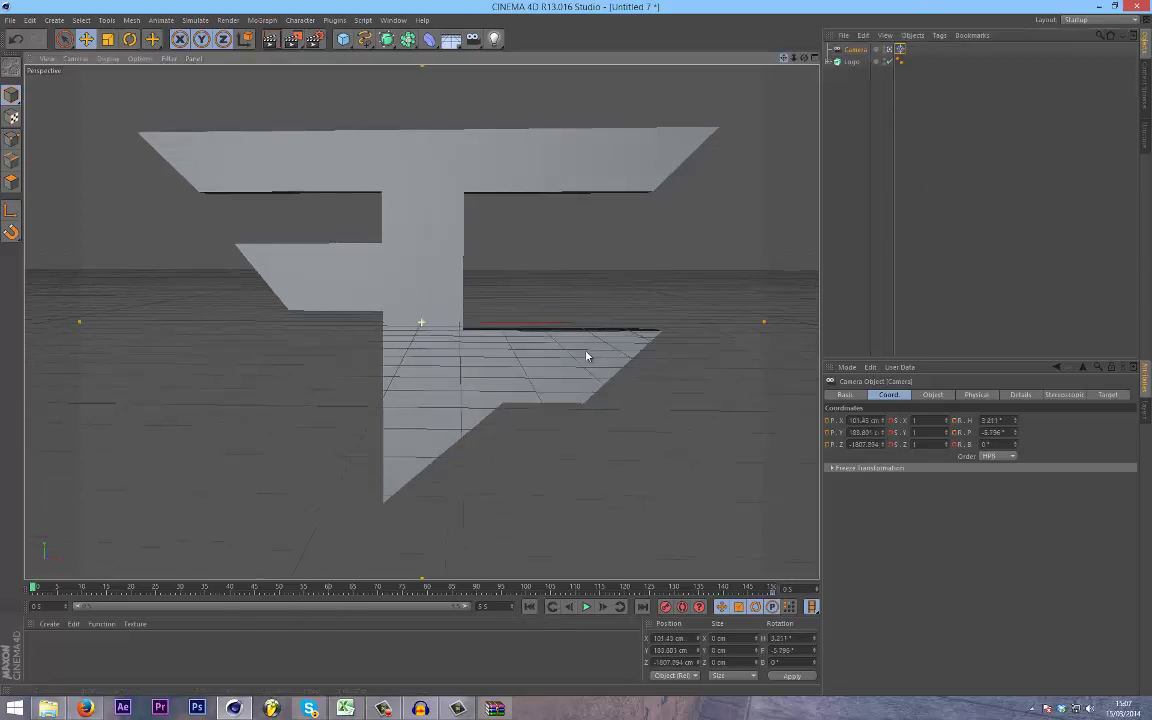
Step: Orbit the camera above and behind the logo, keyframe it at frame 0, and scrub through the move
left_click_drag(586, 357, 600, 356, "alt")
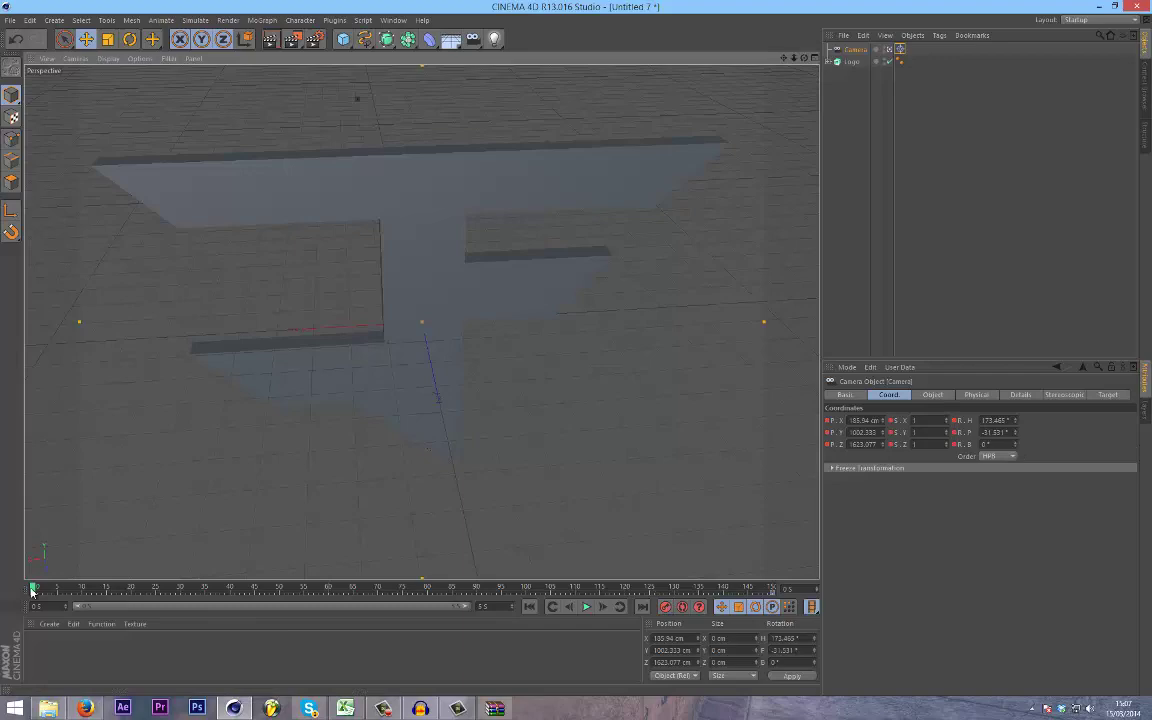
left_click_drag(34, 591, 720, 590)
left_click_drag(630, 621, 2, 622)
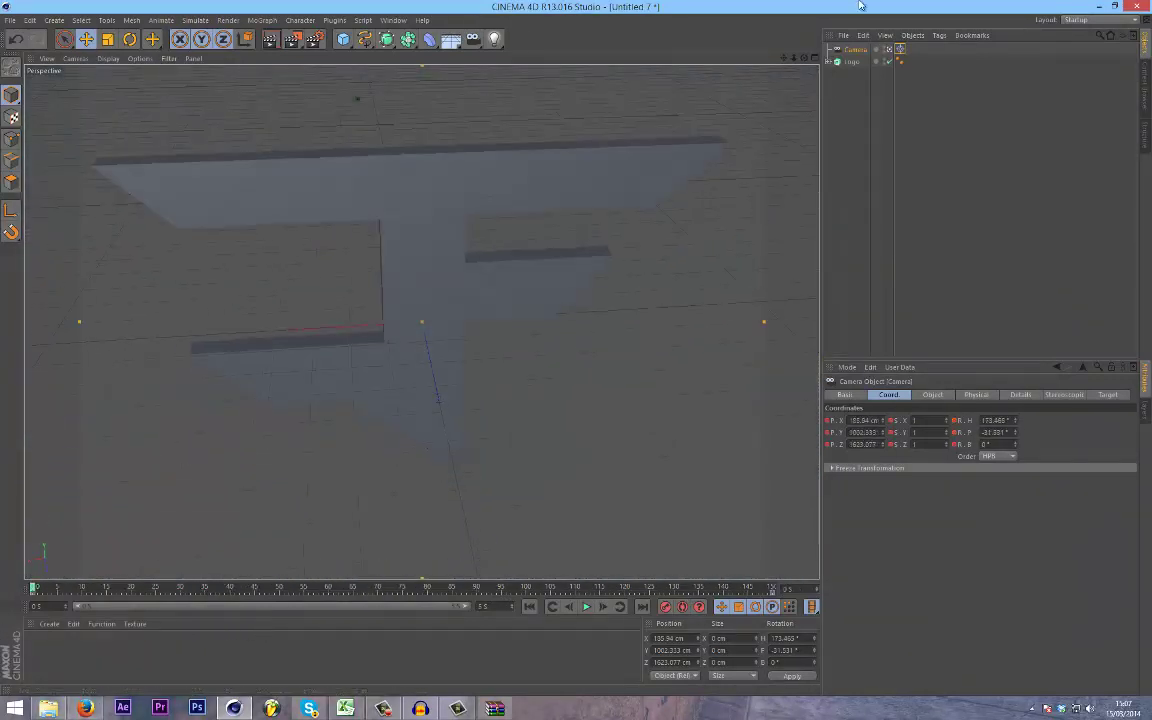
Step: Re-keyframe the frame 0 camera at a low angle behind the logo and play back the animation
left_click_drag(804, 58, 576, 351)
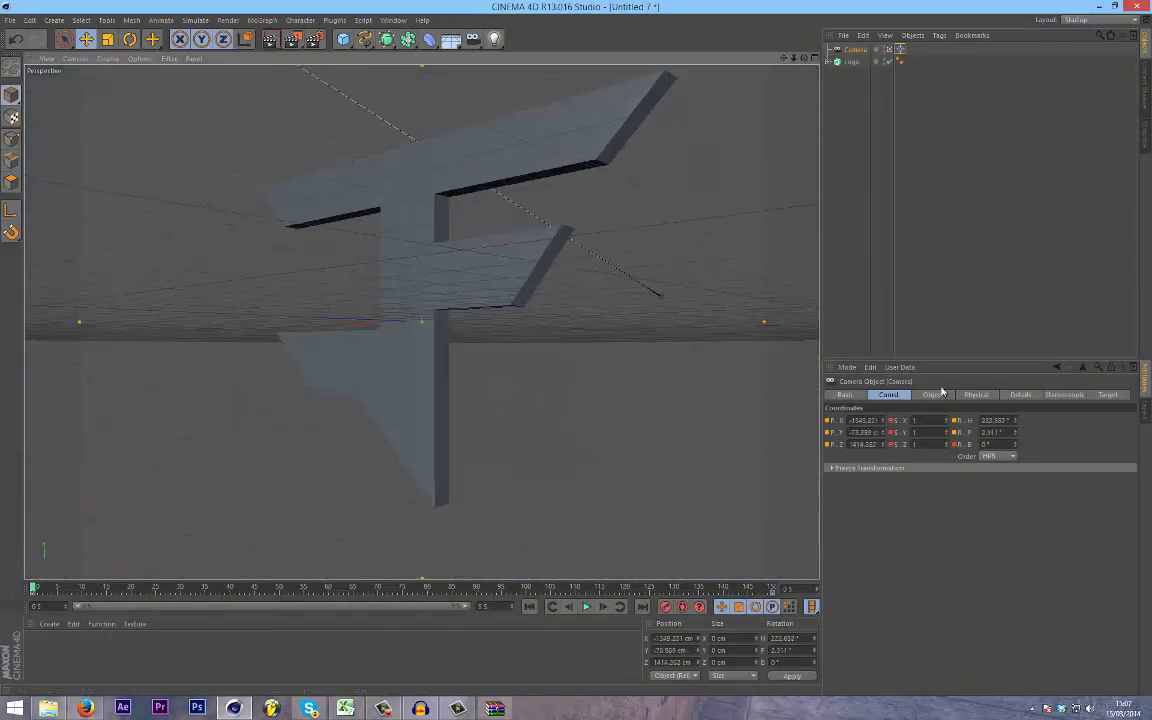
left_click(586, 607)
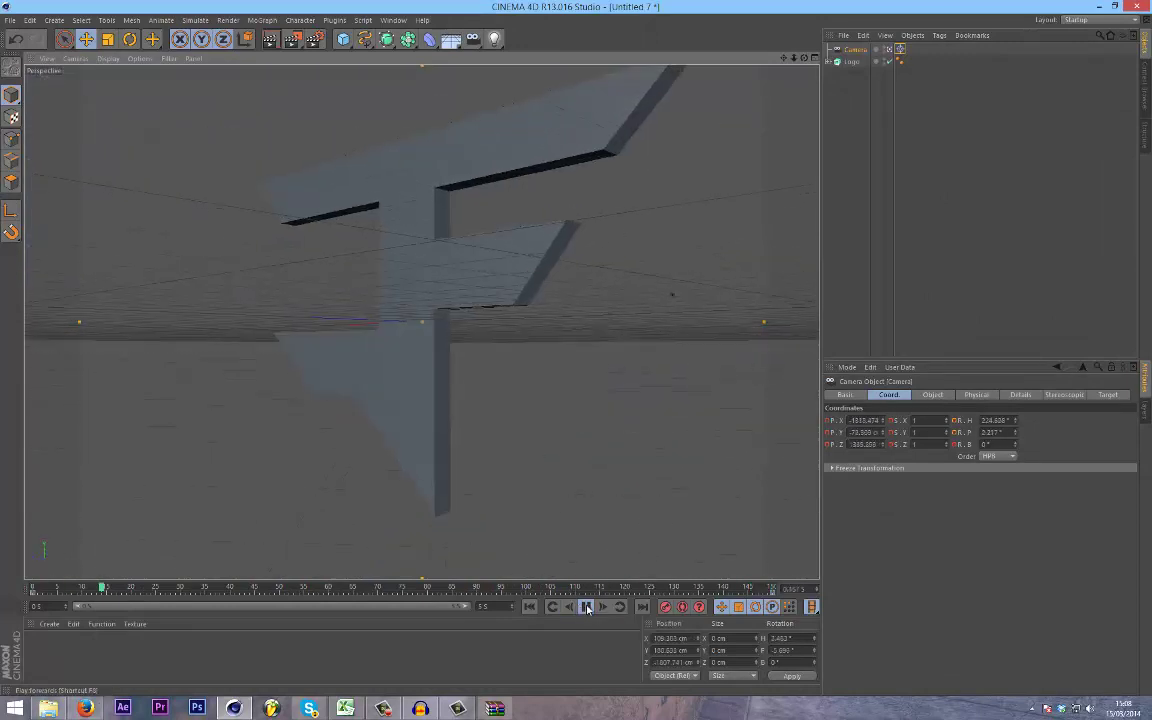
left_click(586, 607)
left_click_drag(93, 589, 1018, 576)
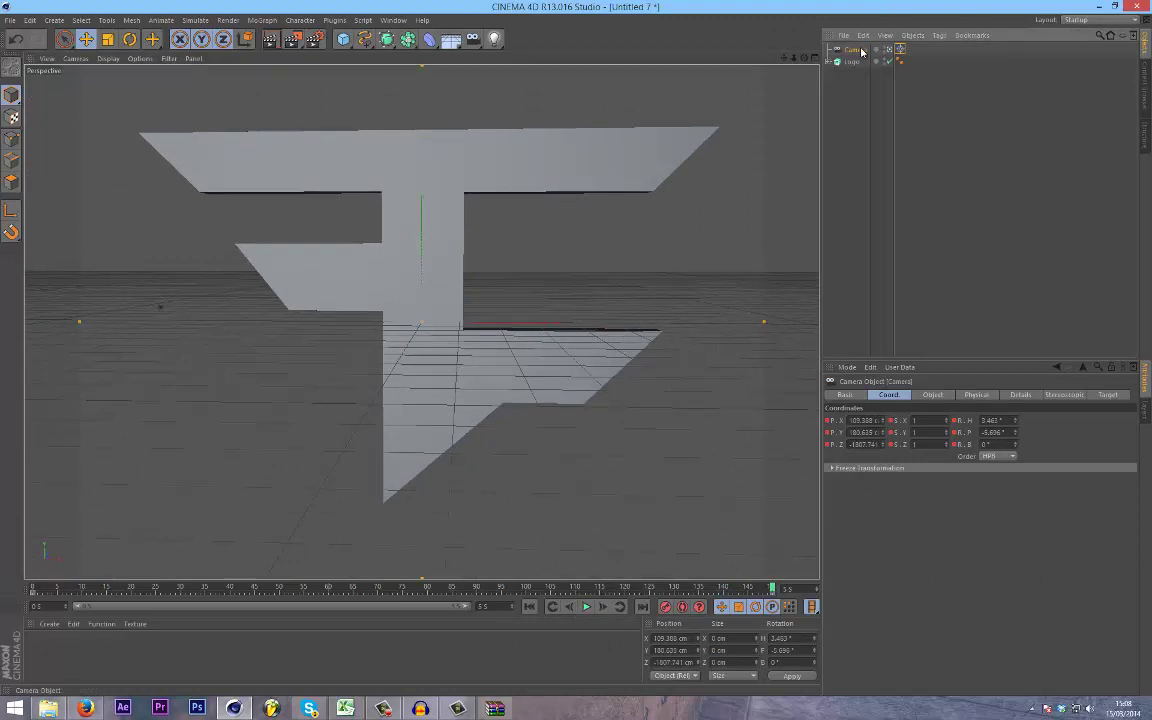
Step: Replace the targeted camera with a new camera facing the logo's front and look through it
key("Delete")
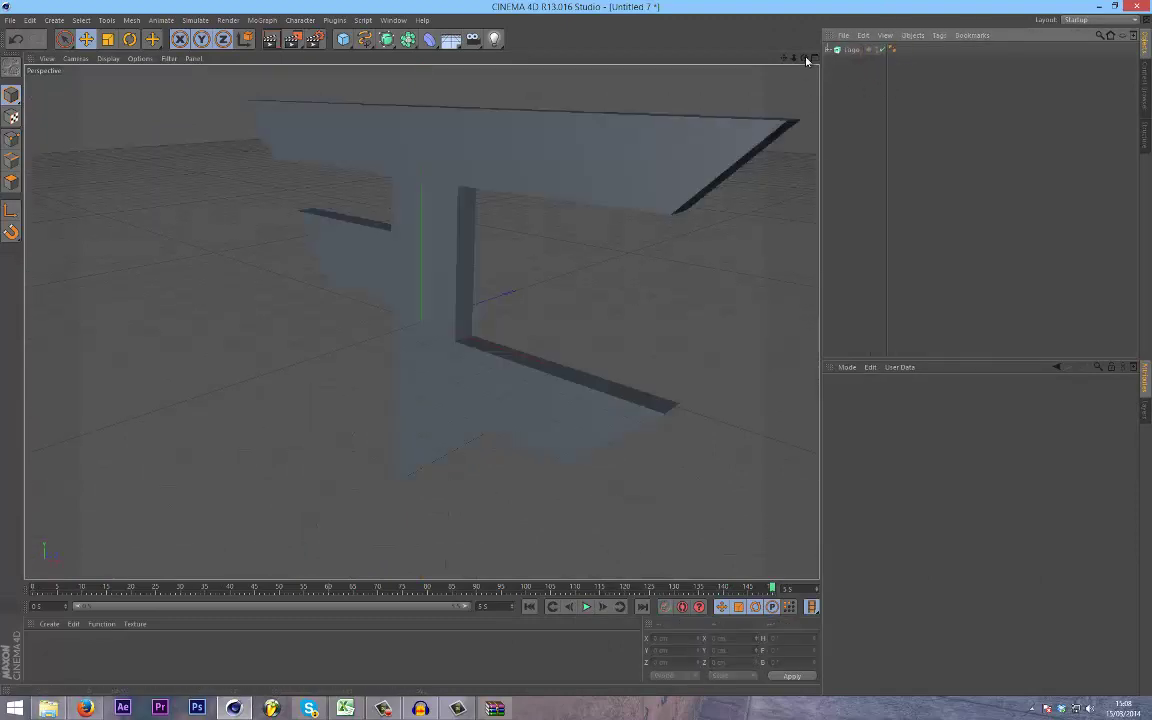
left_click_drag(805, 58, 579, 352)
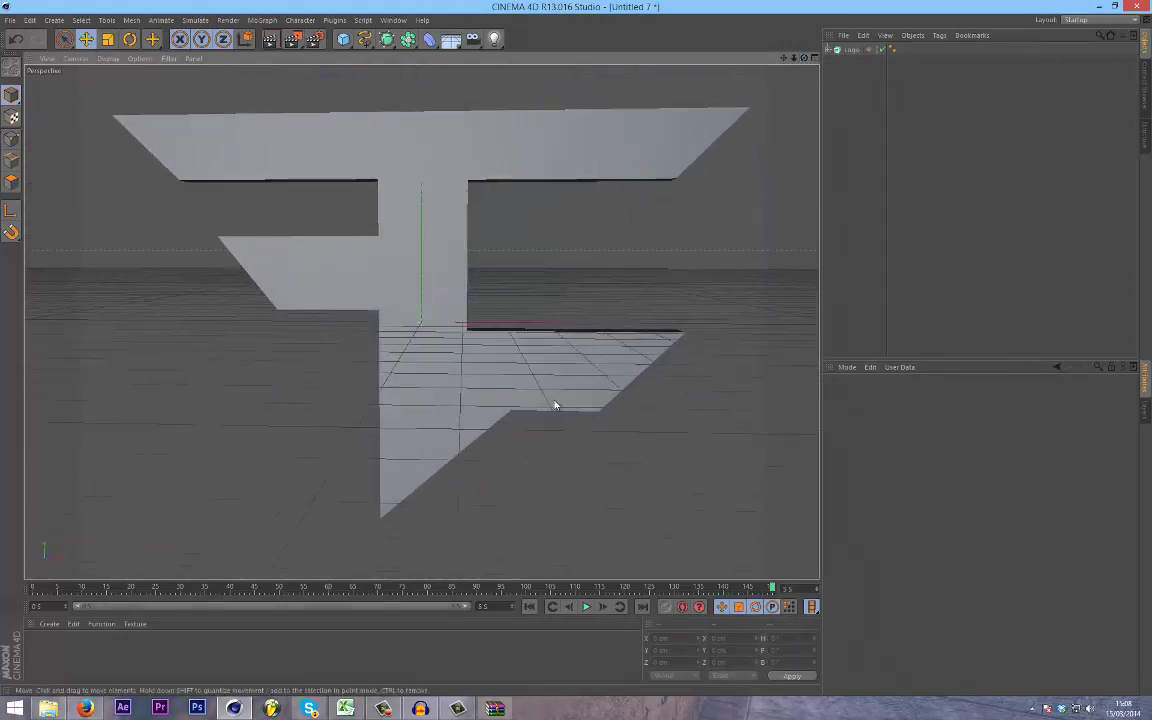
left_click(472, 39)
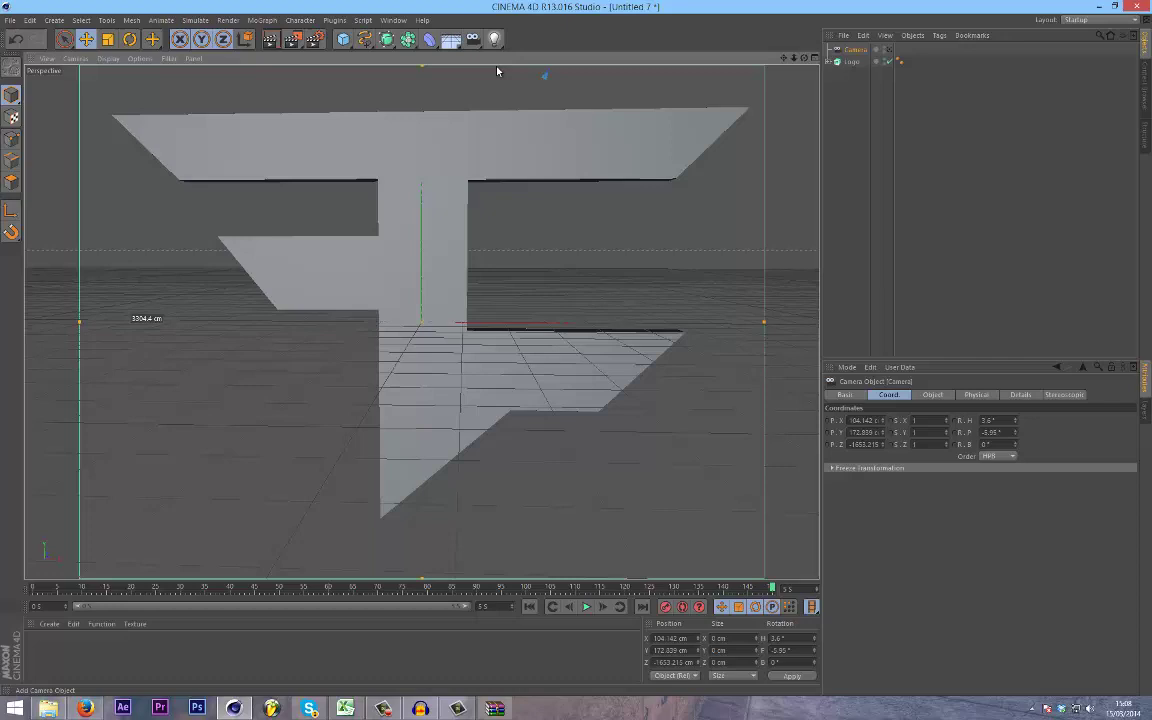
left_click(888, 49)
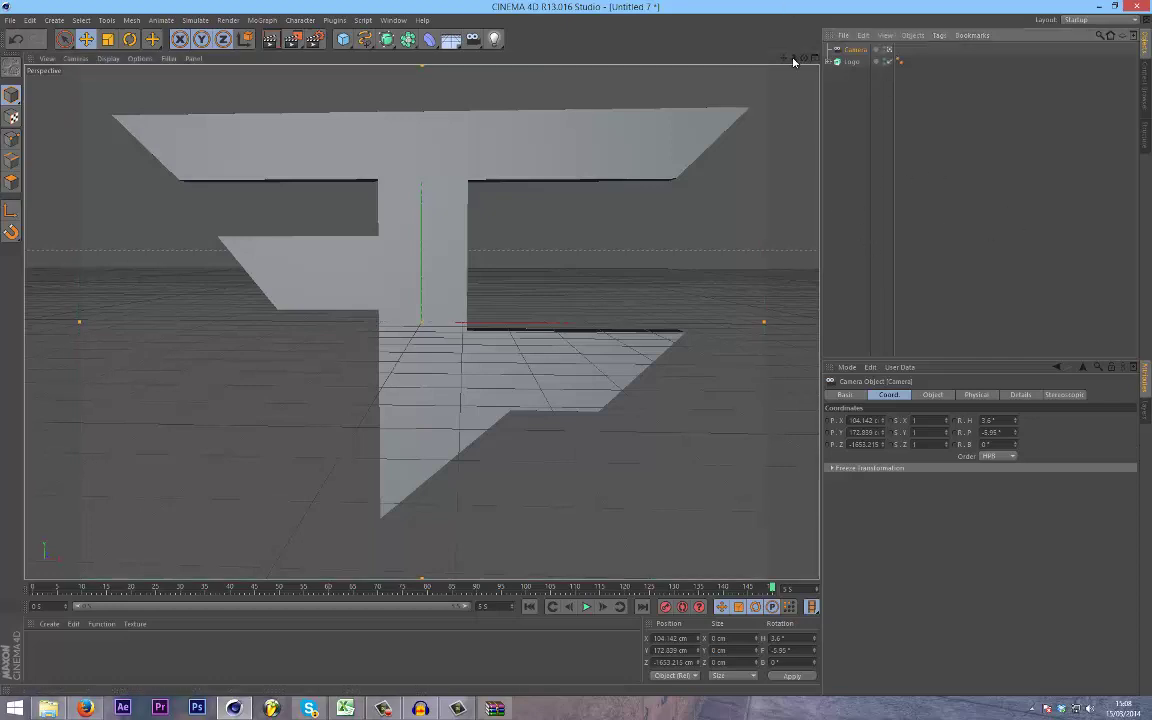
Step: Move the camera into a steep upward-looking close-up of the logo's underside and keyframe it at frame 0
right_click_drag(578, 350, 579, 352, "alt")
left_click_drag(579, 352, 577, 354, "alt")
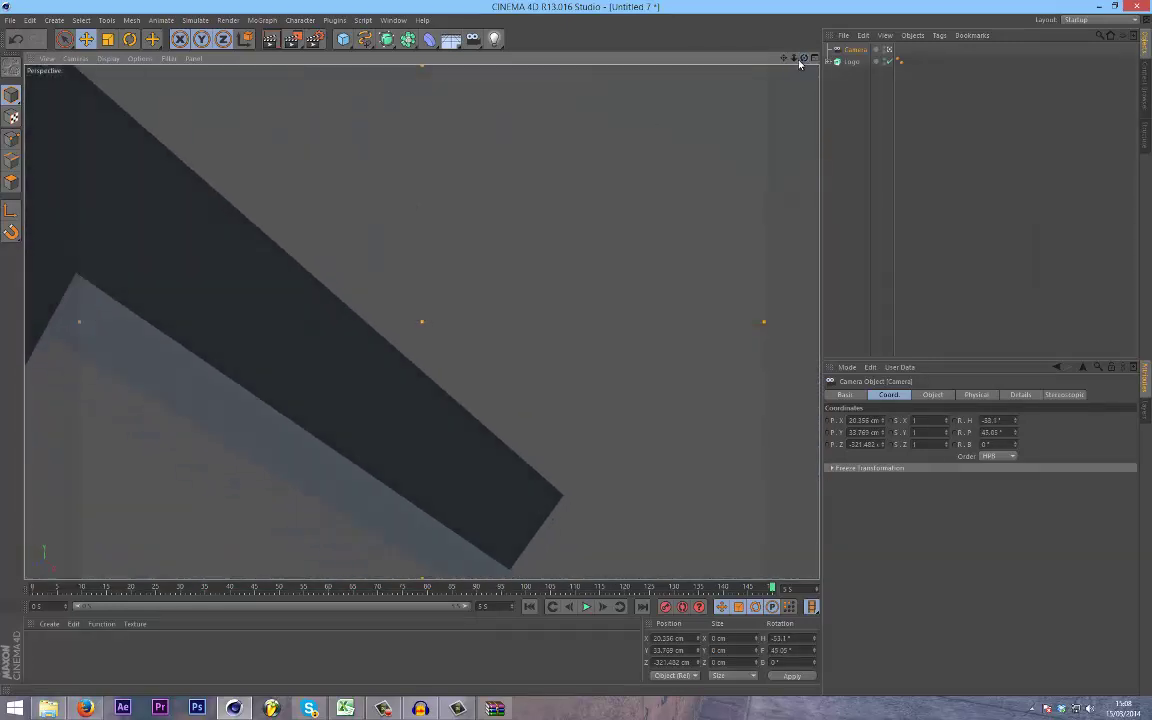
mouse_move(799, 61)
left_mouse_down()
mouse_move(573, 355)
mouse_move(796, 62)
left_mouse_up()
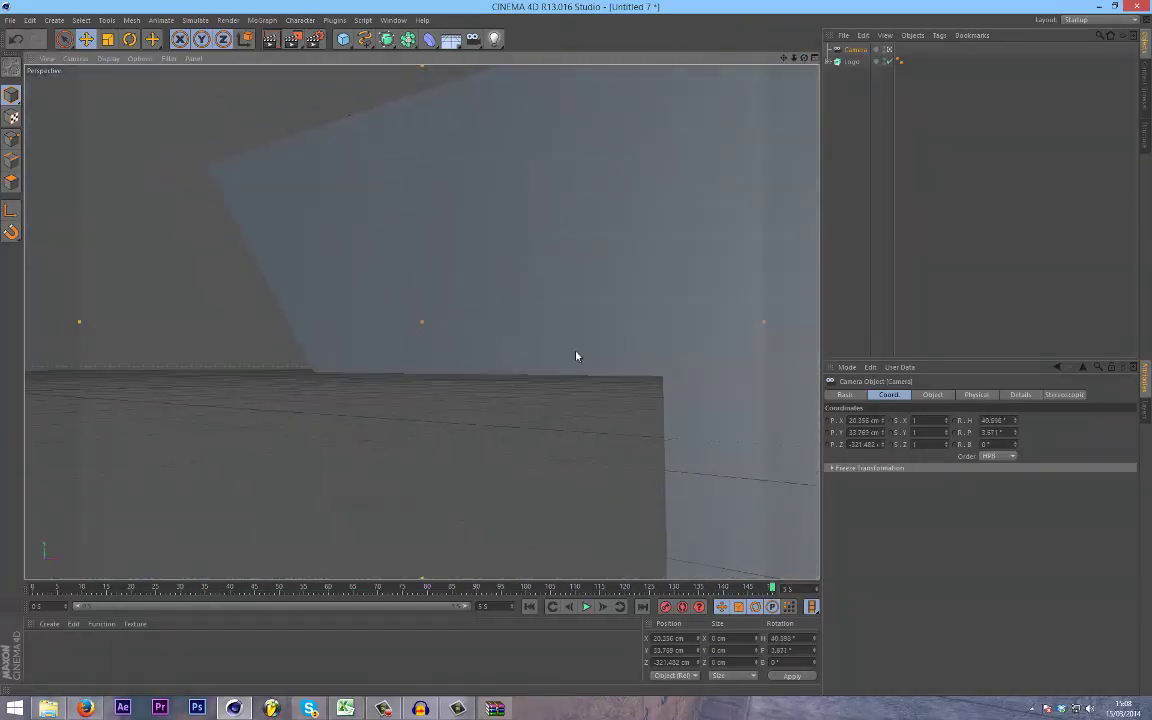
scroll(576, 355, "down", 4)
scroll(576, 353, "up", 5)
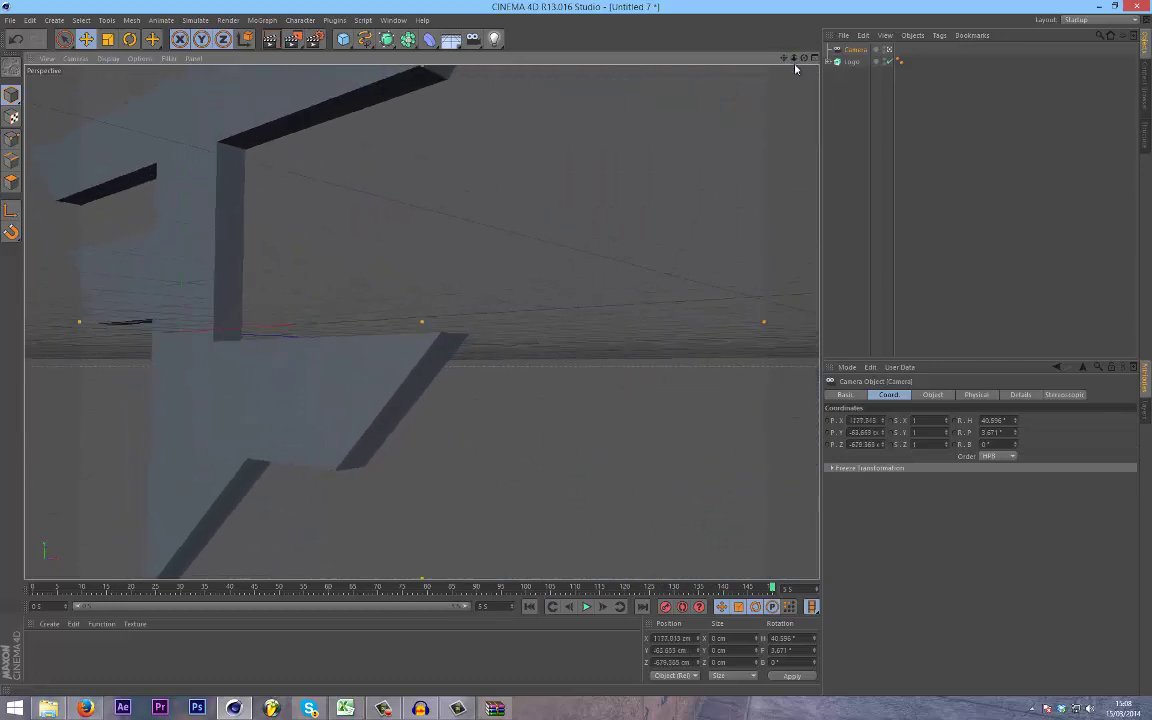
mouse_move(784, 58)
left_mouse_down()
mouse_move(578, 353)
mouse_move(796, 57)
left_mouse_up()
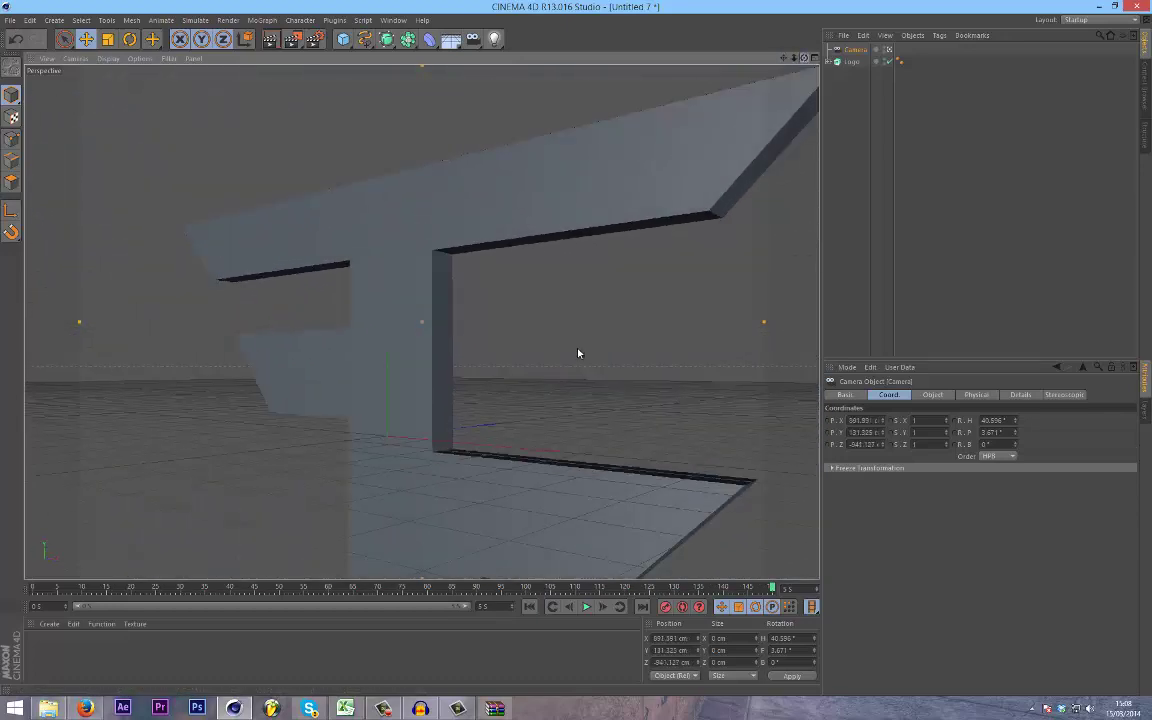
left_click_drag(578, 353, 576, 352, "alt")
scroll(576, 353, "up", 5)
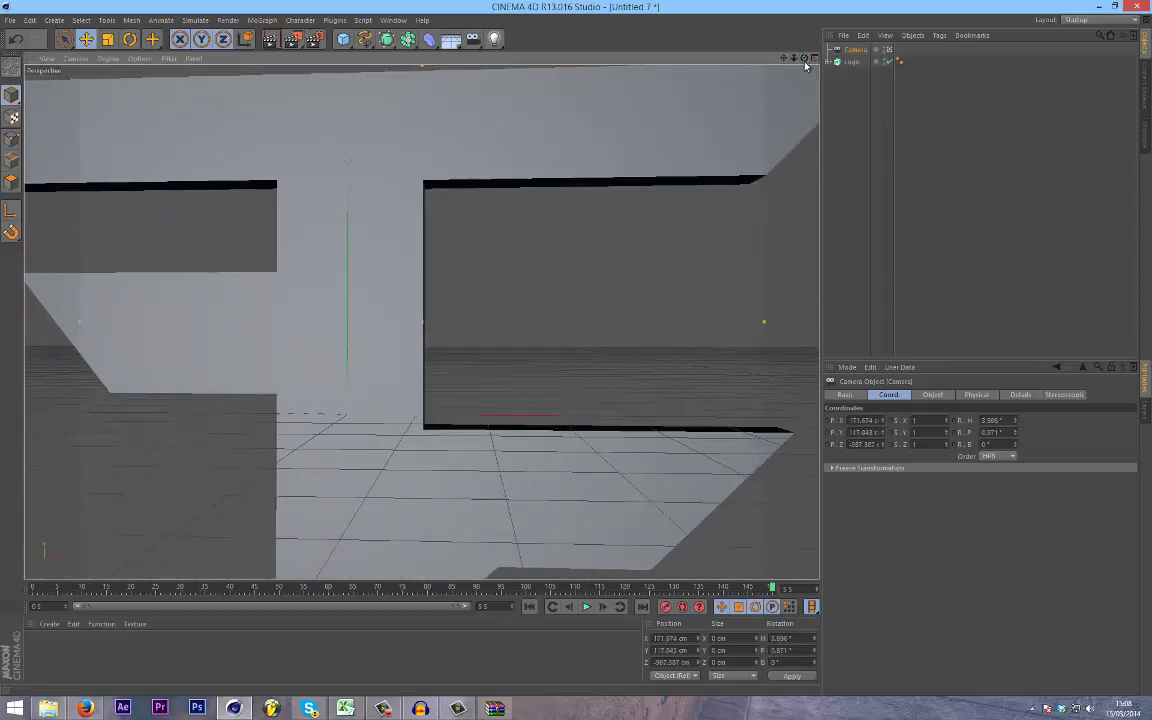
left_click_drag(804, 58, 577, 354)
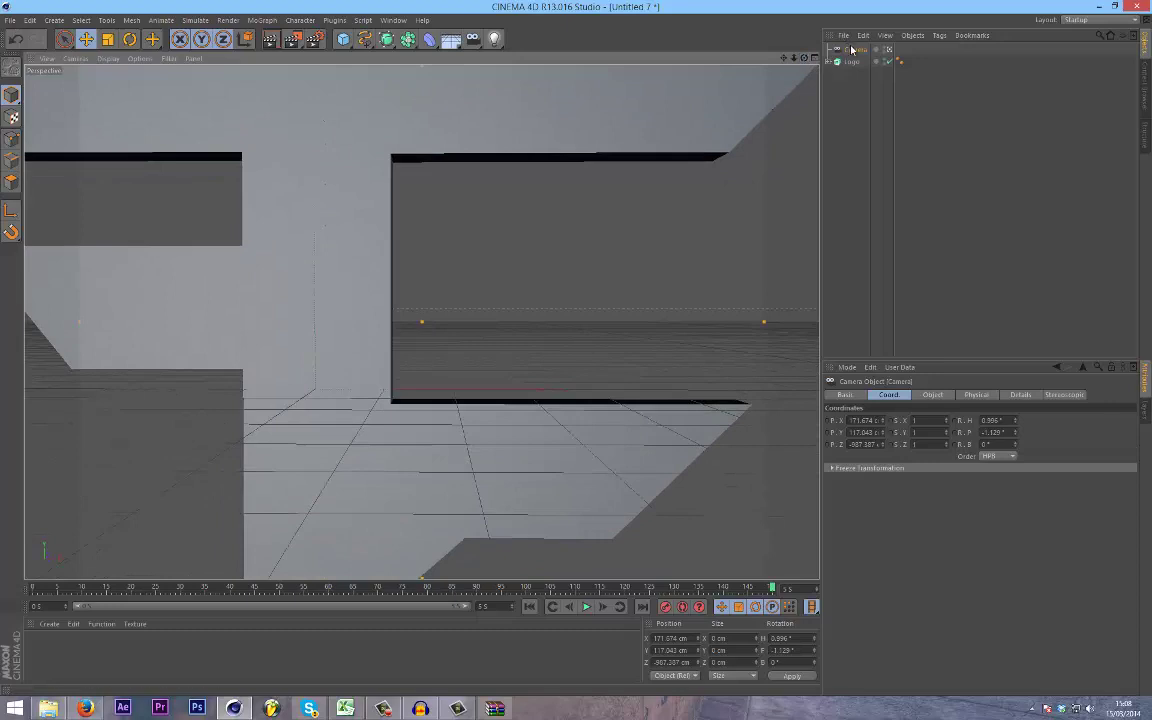
left_click_drag(794, 59, 578, 353)
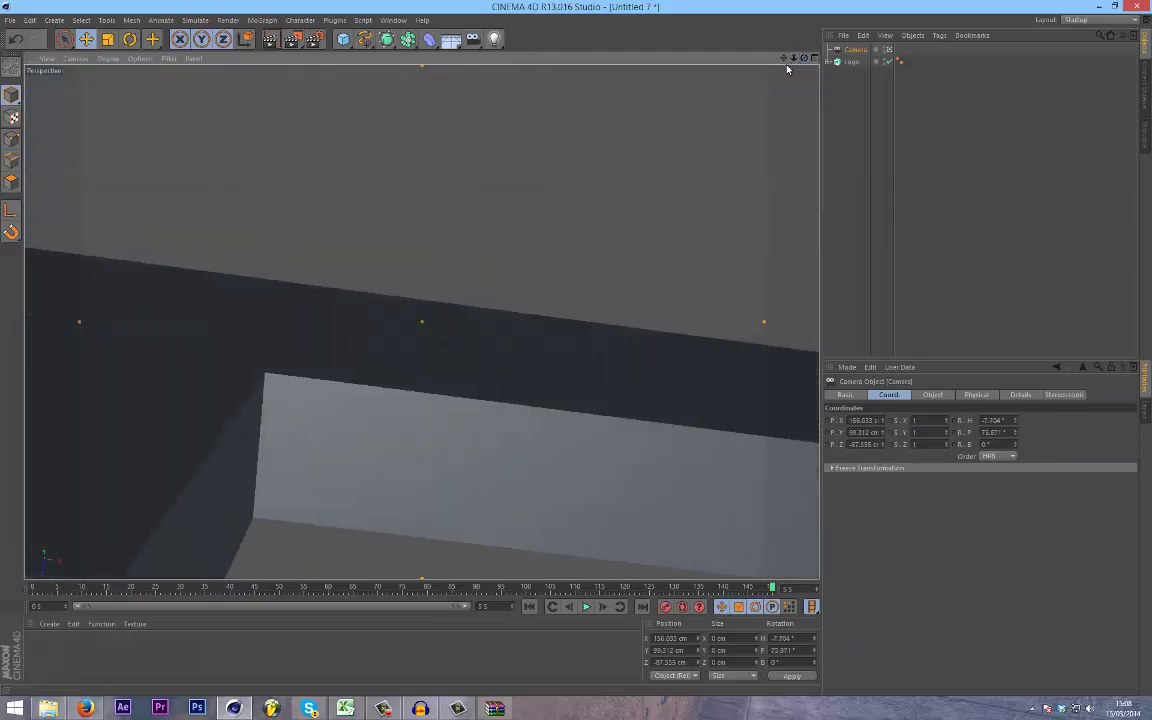
left_click_drag(784, 59, 579, 350)
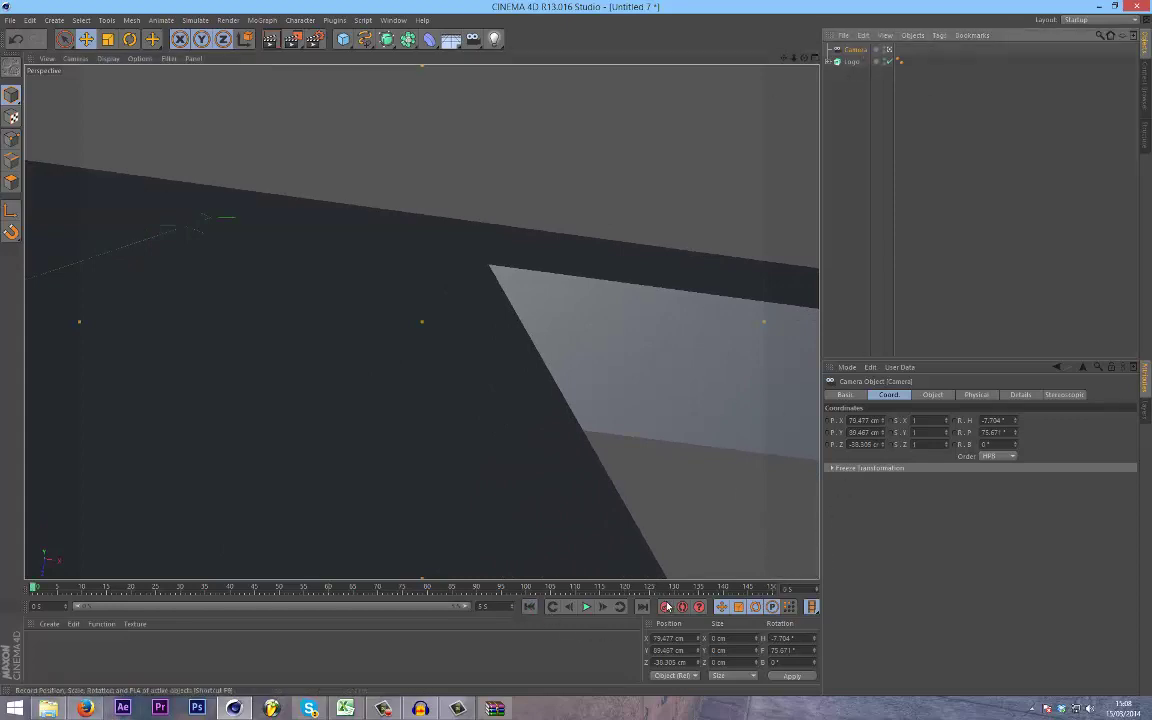
Step: At 3 seconds, keyframe the camera at about 50.8 cm in Y with a 24° bank, and scrub back through the move
type("3")
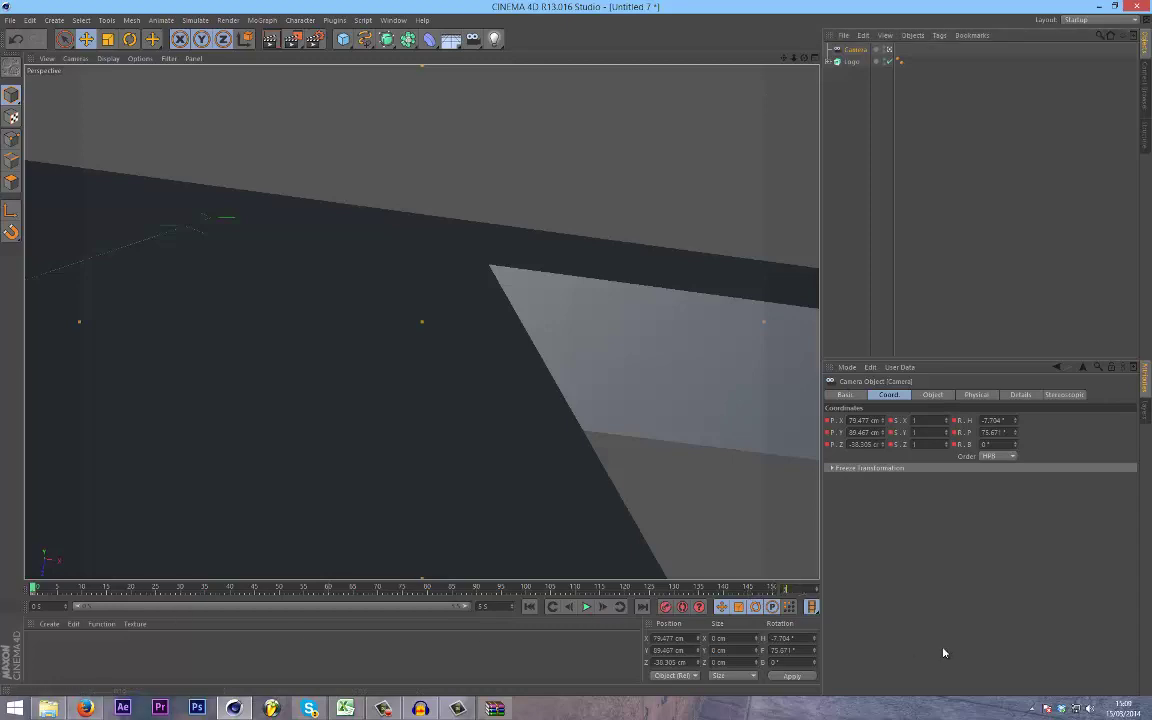
left_click(943, 651)
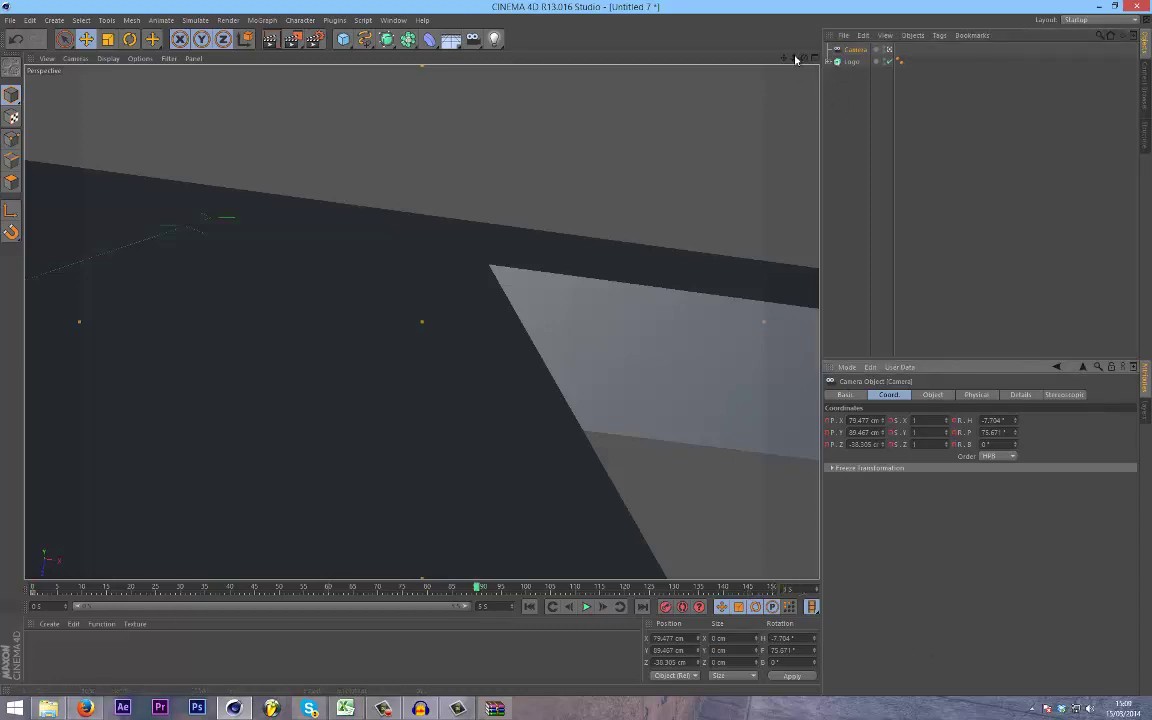
left_click_drag(795, 57, 581, 352)
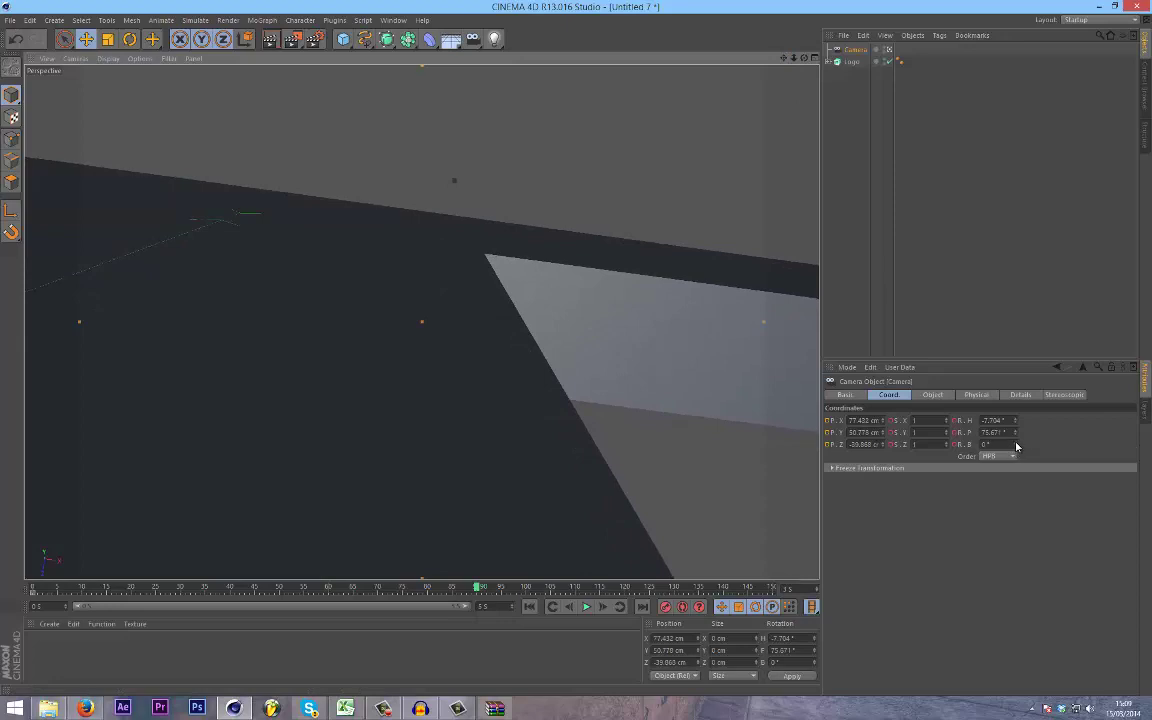
left_click_drag(1016, 446, 1016, 446)
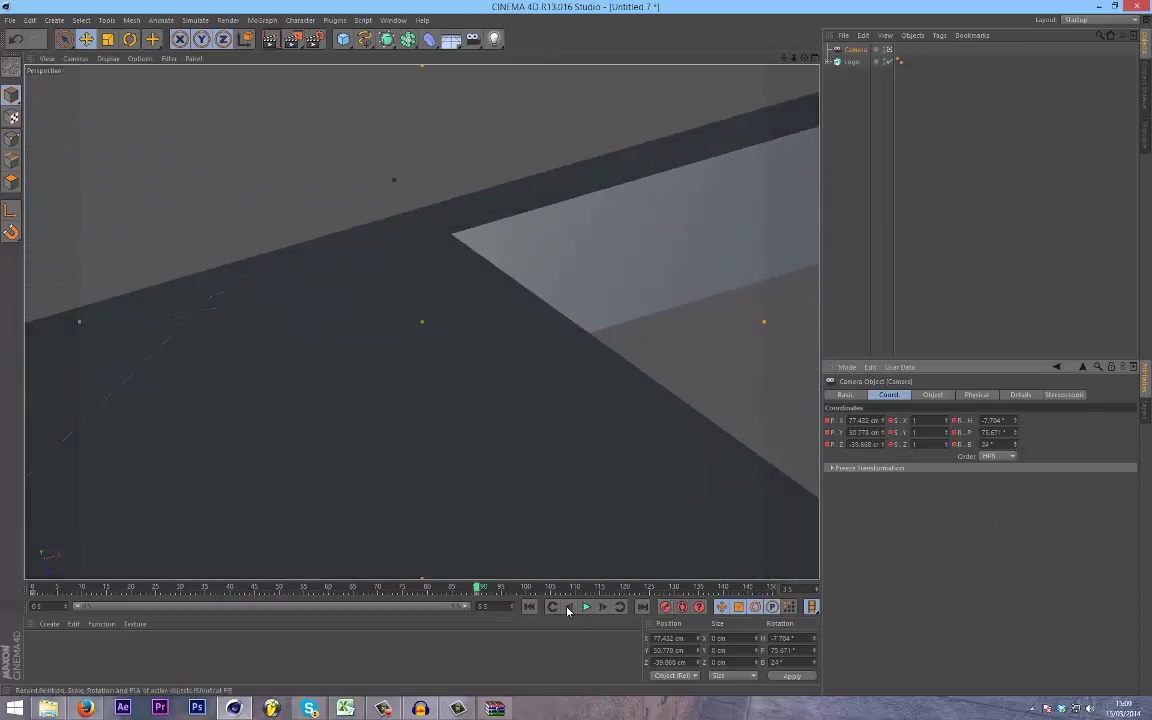
left_click_drag(478, 588, 190, 630)
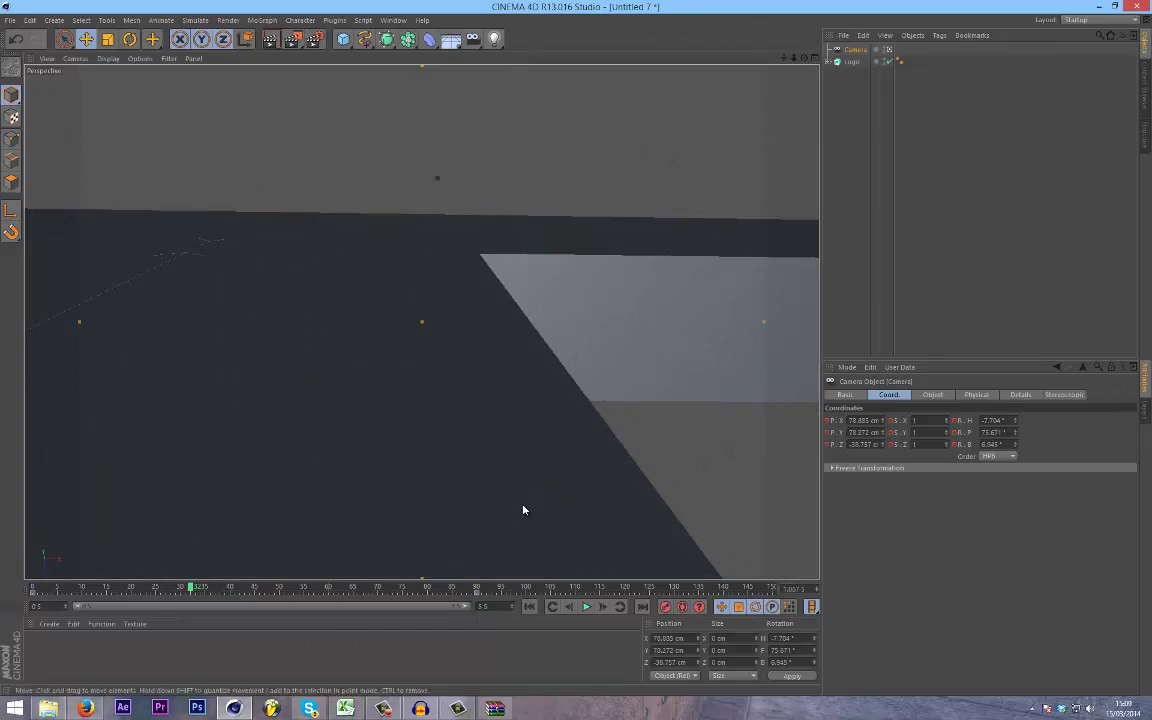
Step: At frame 91, turn and pull the camera back until the whole front of the logo is in view
left_click_drag(270, 591, 470, 607)
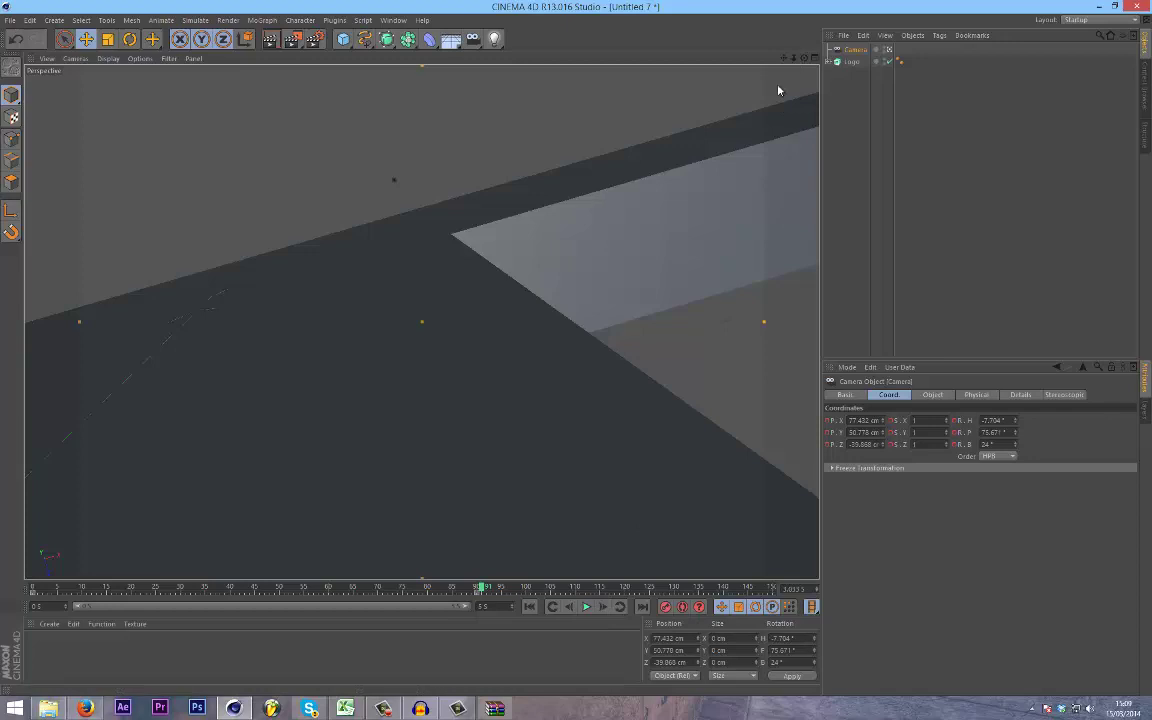
left_click_drag(794, 57, 575, 380)
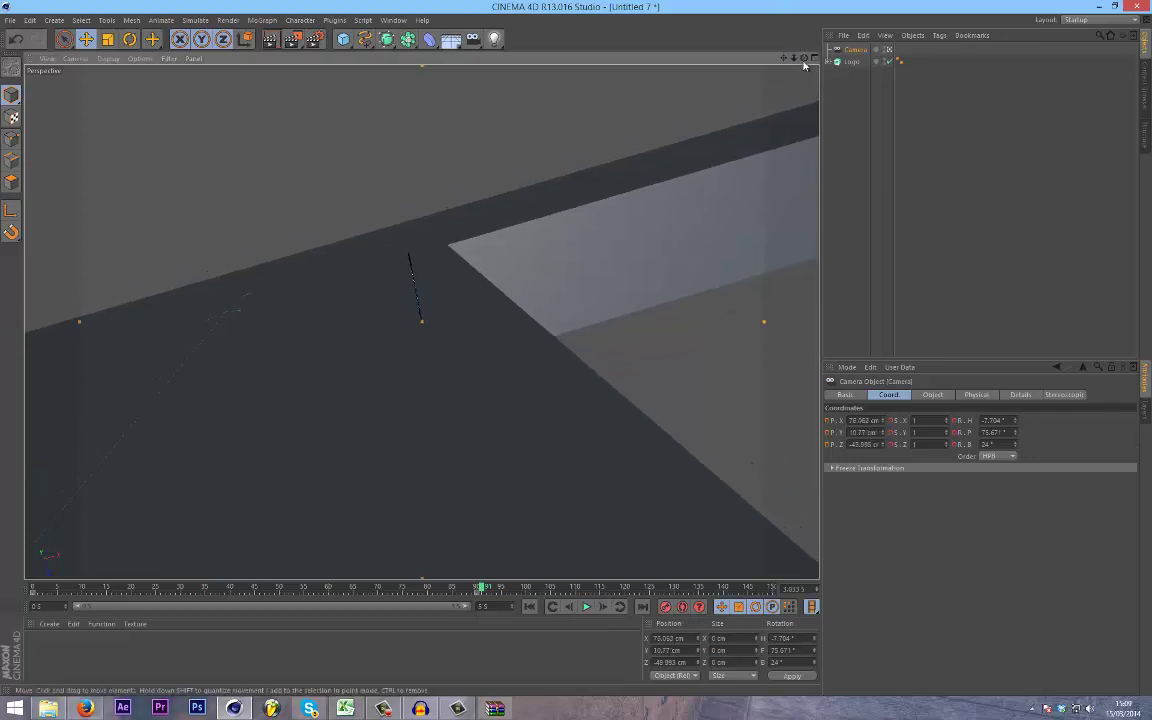
left_click_drag(804, 58, 577, 353)
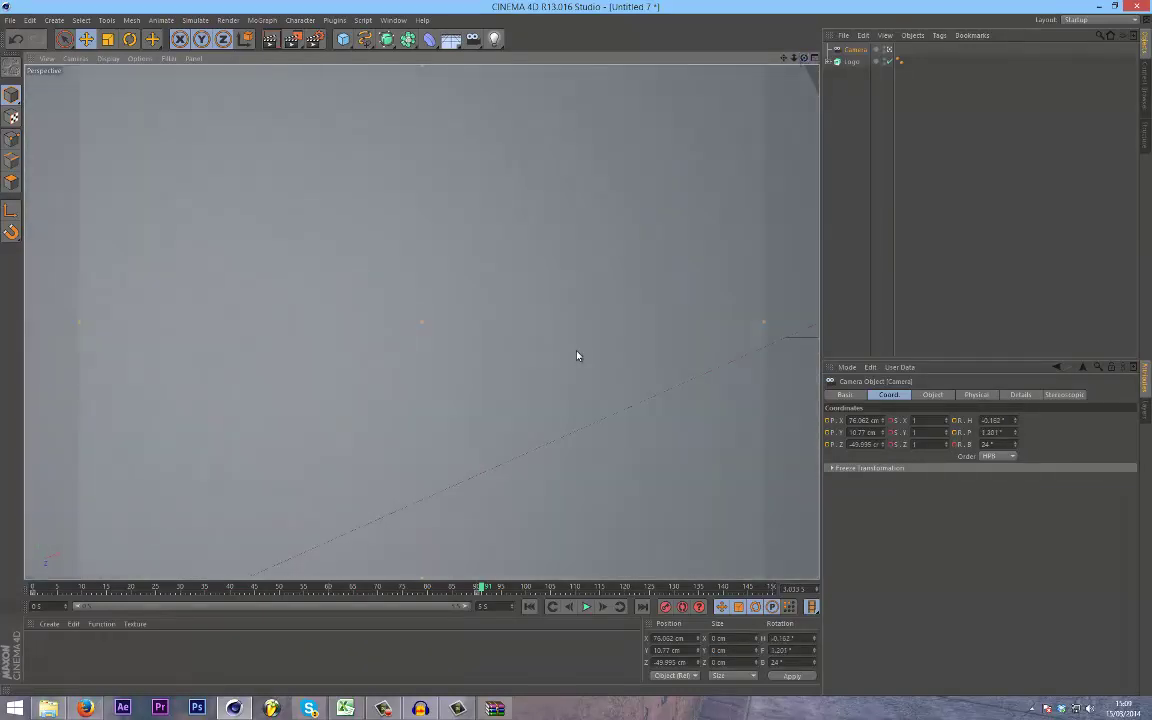
scroll(577, 355, "down", 10)
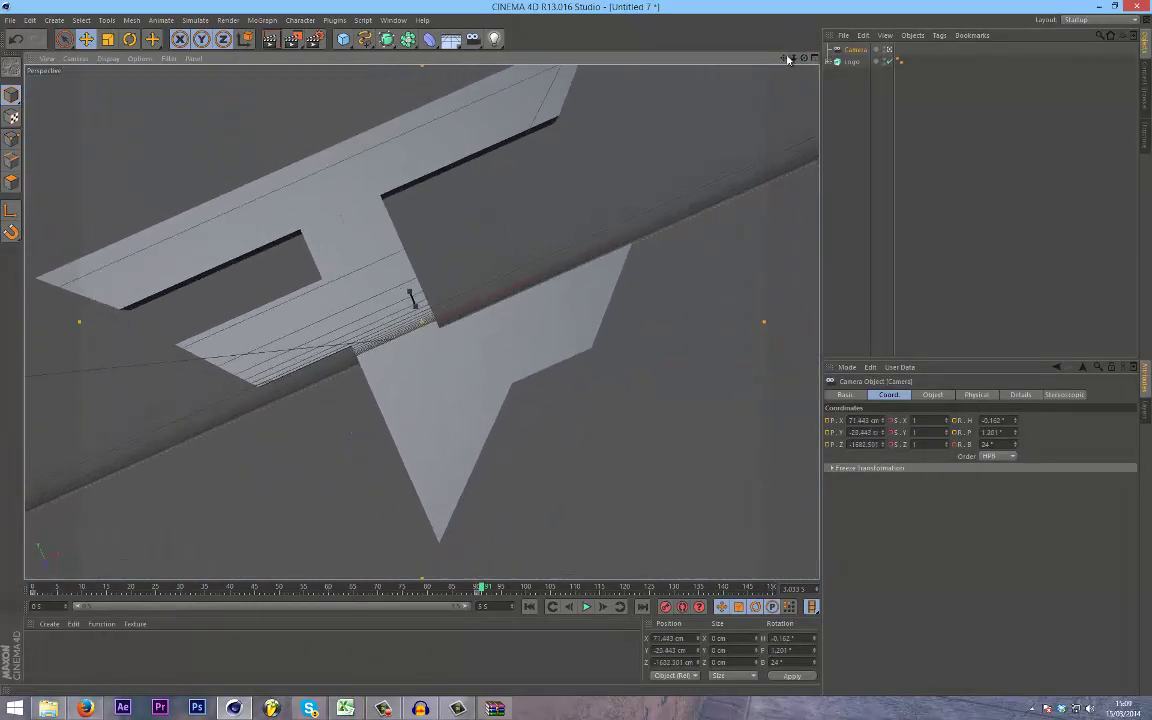
left_click_drag(787, 58, 788, 70)
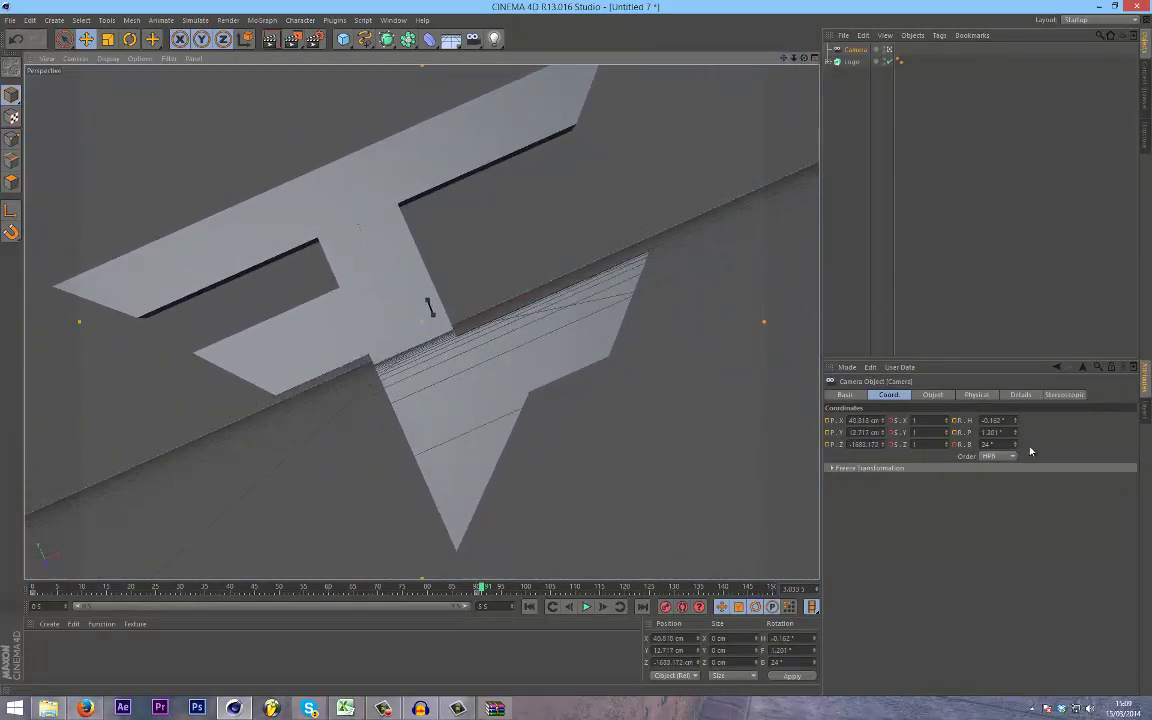
Step: Set the camera's bank to 0° and keyframe it, then keyframe a slightly farther view at frame 128
left_click_drag(985, 444, 802, 491)
type("0")
key("Return")
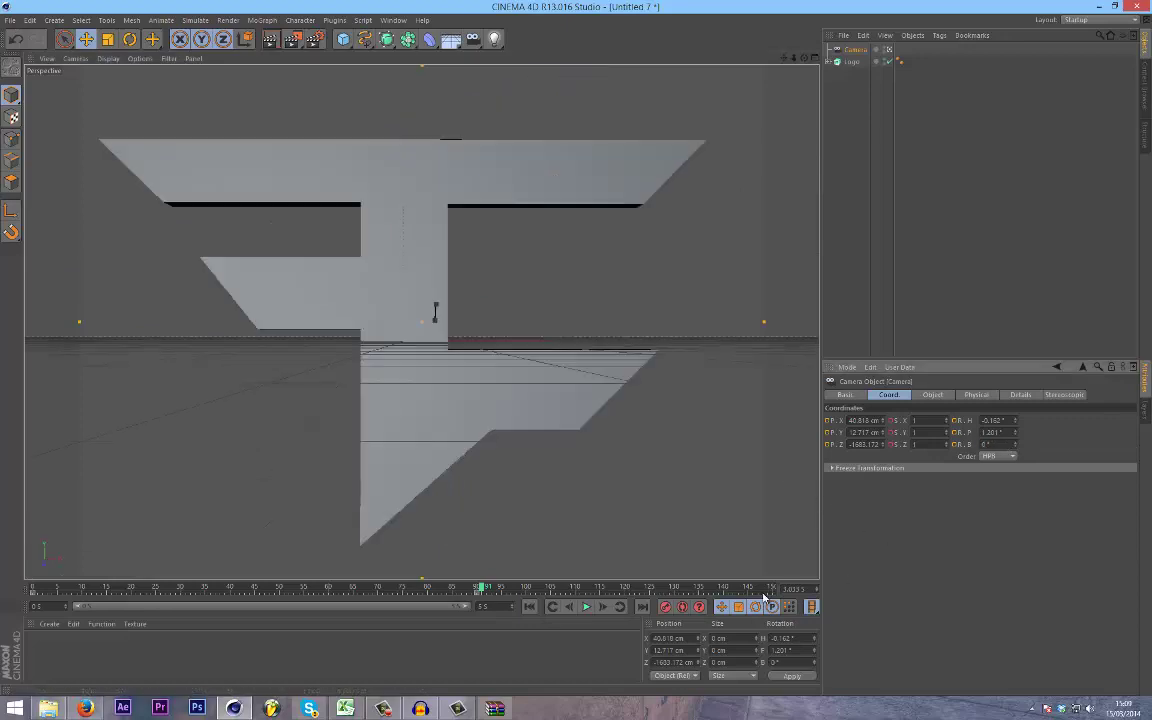
left_click(564, 612)
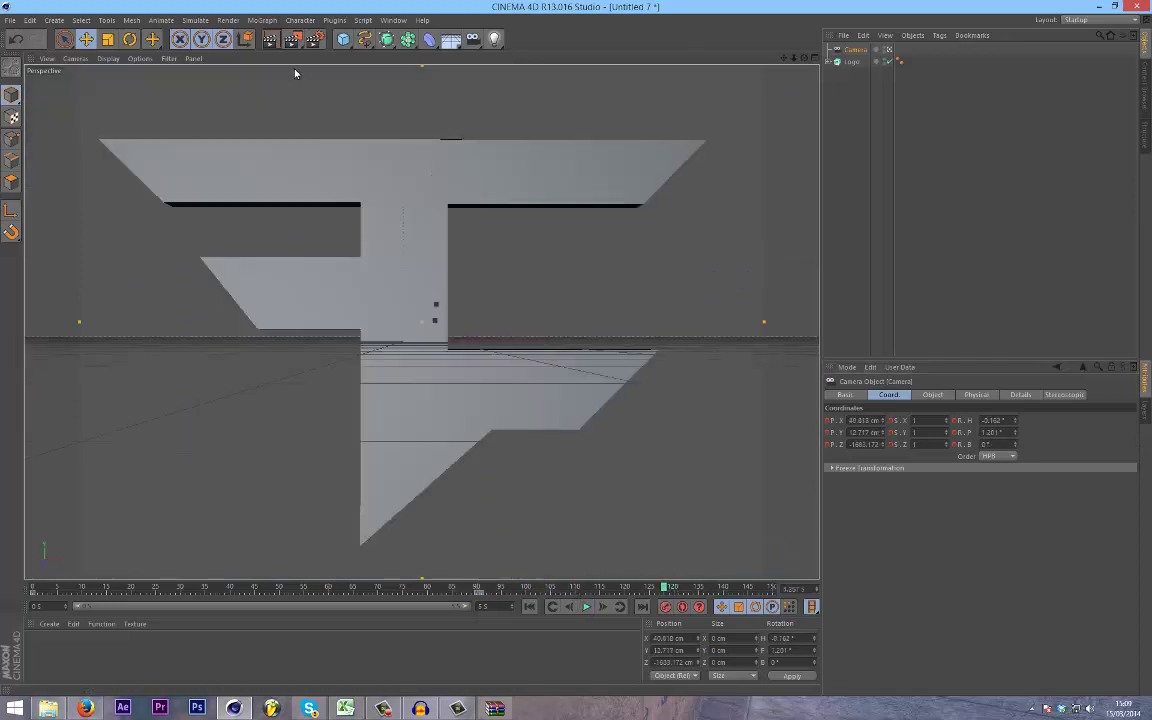
left_click_drag(796, 57, 578, 353)
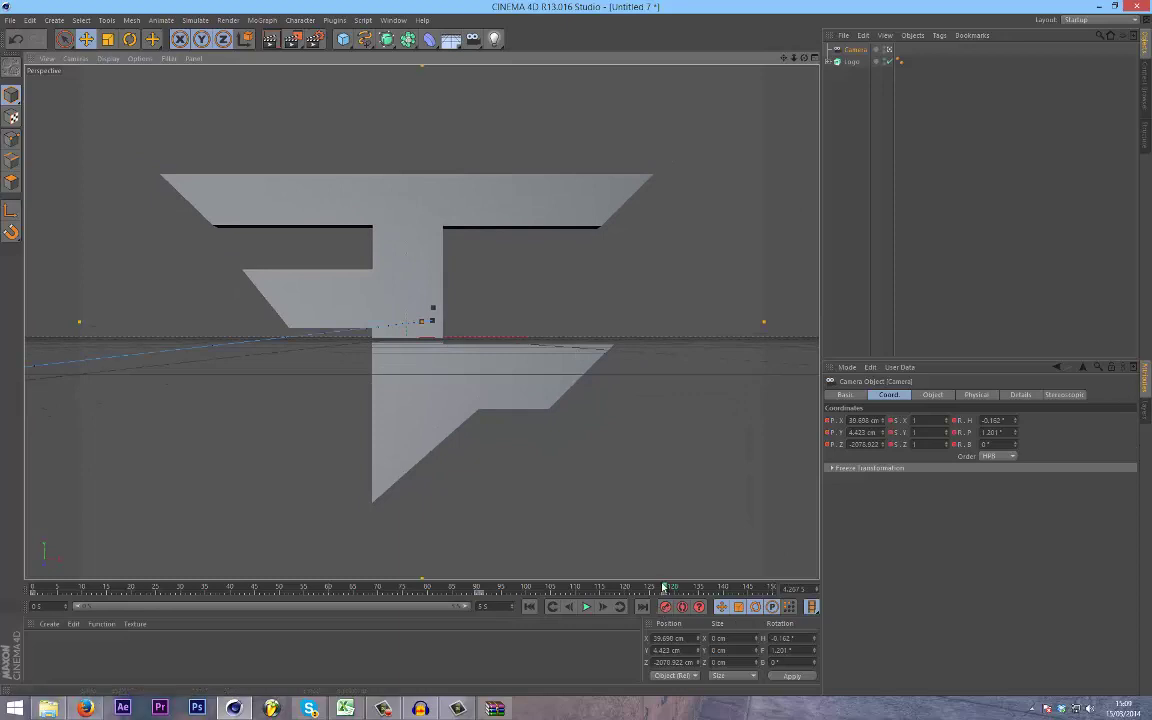
Step: Scrub back to 3 seconds and step through the neighbouring frames to check the transition between camera views
left_click_drag(665, 590, 479, 591)
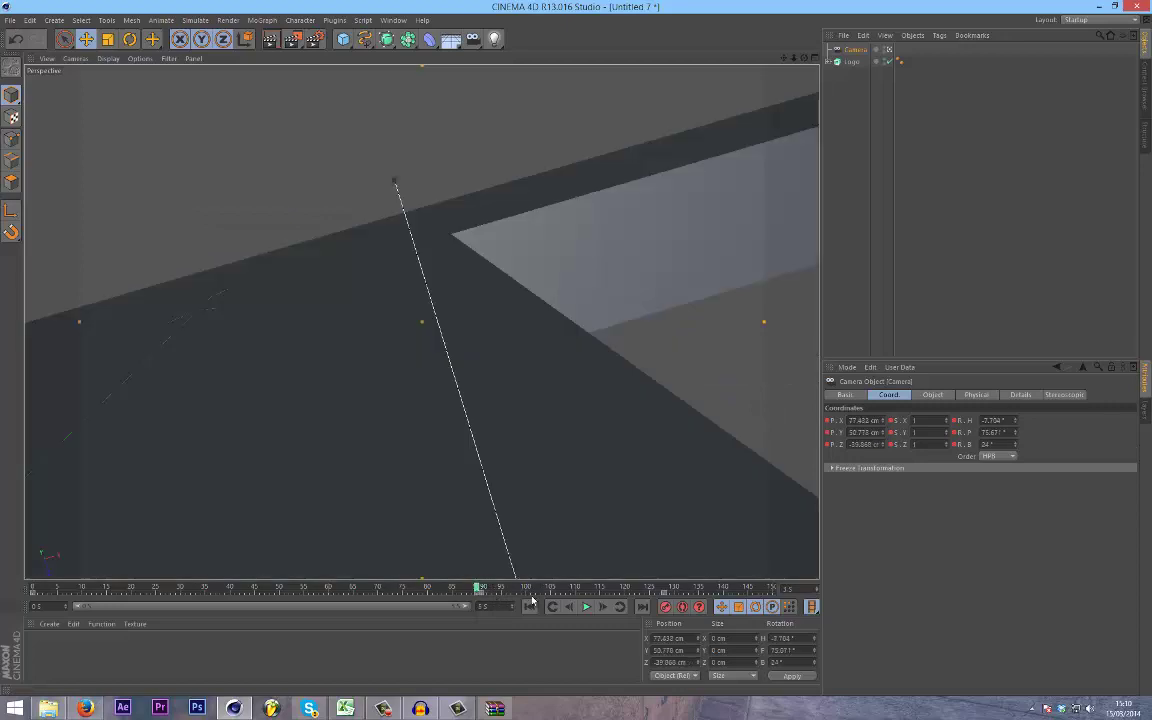
left_click(605, 607)
left_click(573, 607)
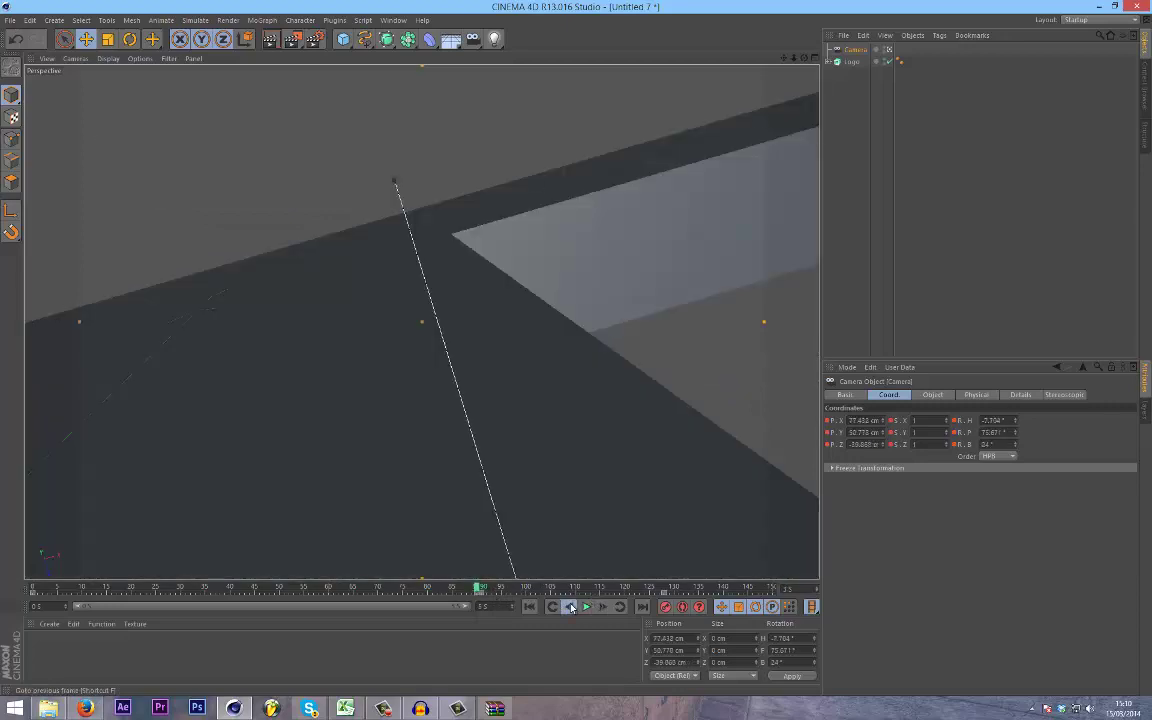
left_click(573, 607)
left_click(572, 607)
left_click(571, 607)
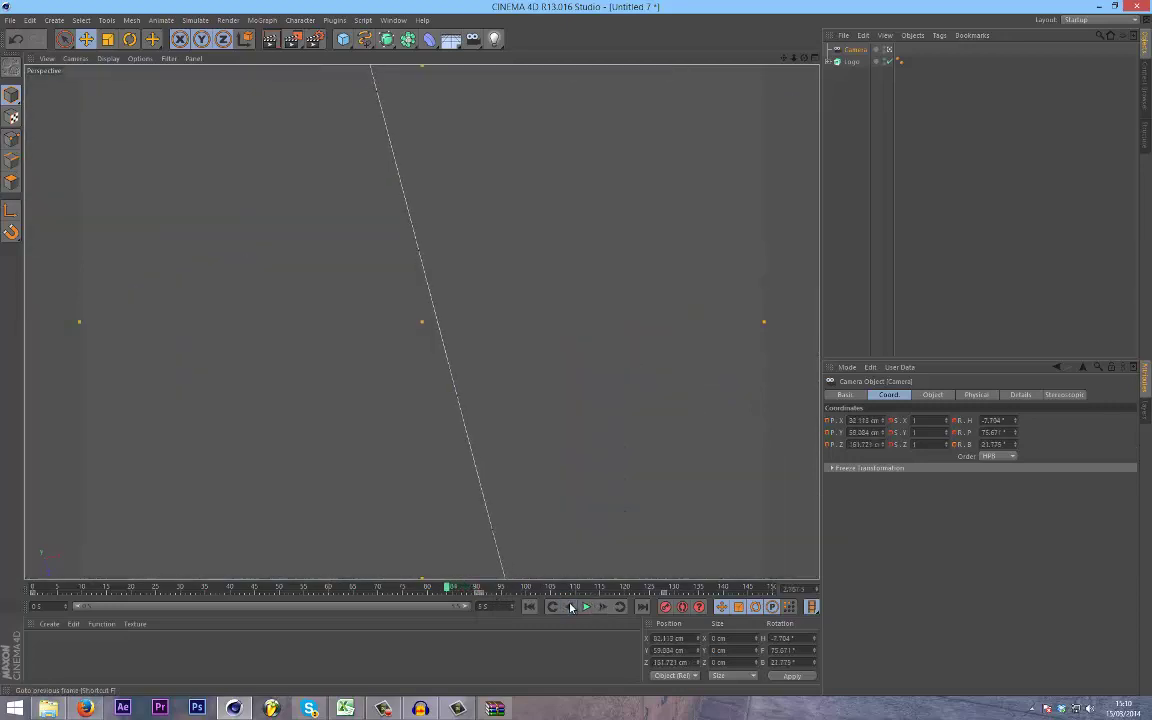
left_click(569, 607)
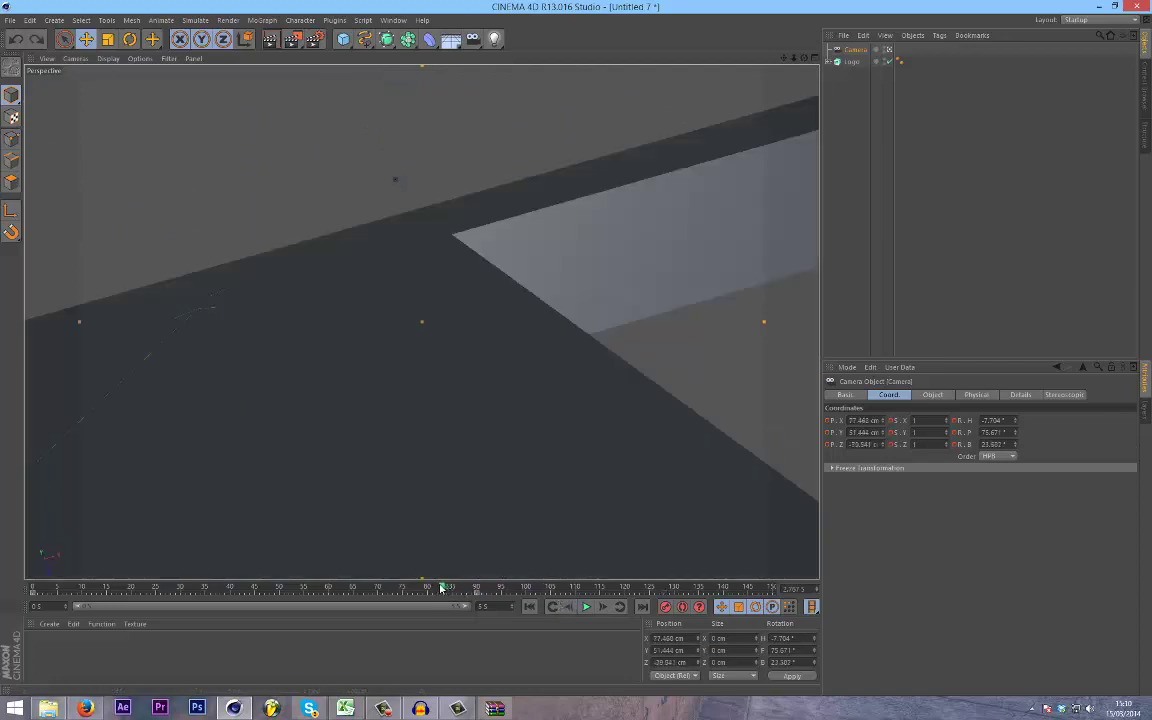
Step: At 3.1 seconds, keyframe the camera pulled back to a tilted front view of the whole logo, keeping the 24° bank
left_click(480, 592)
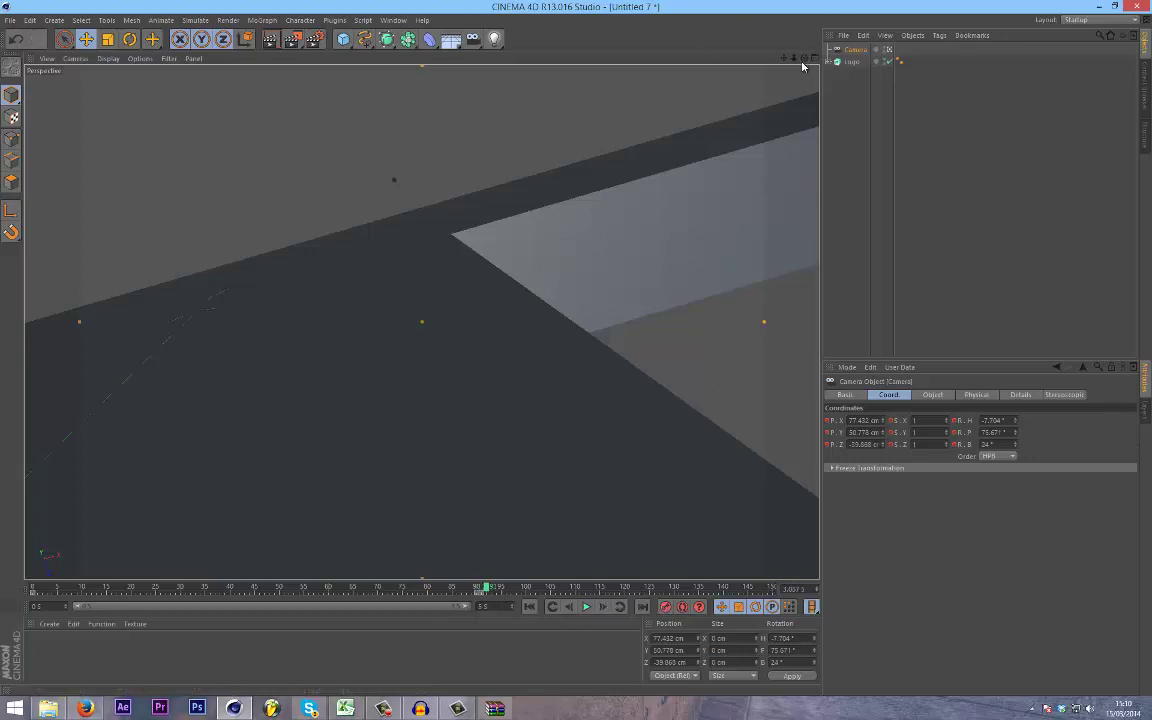
left_click_drag(802, 66, 577, 355, "alt")
scroll(577, 355, "down", 6)
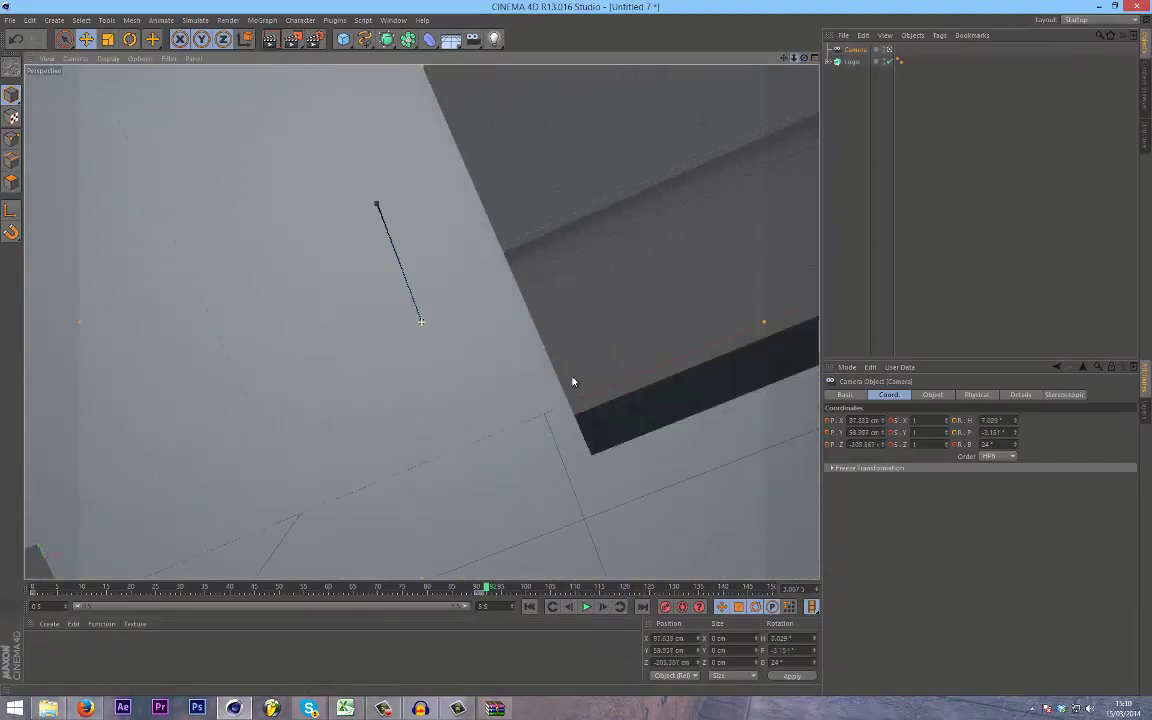
scroll(577, 355, "up", 4)
scroll(577, 355, "down", 3)
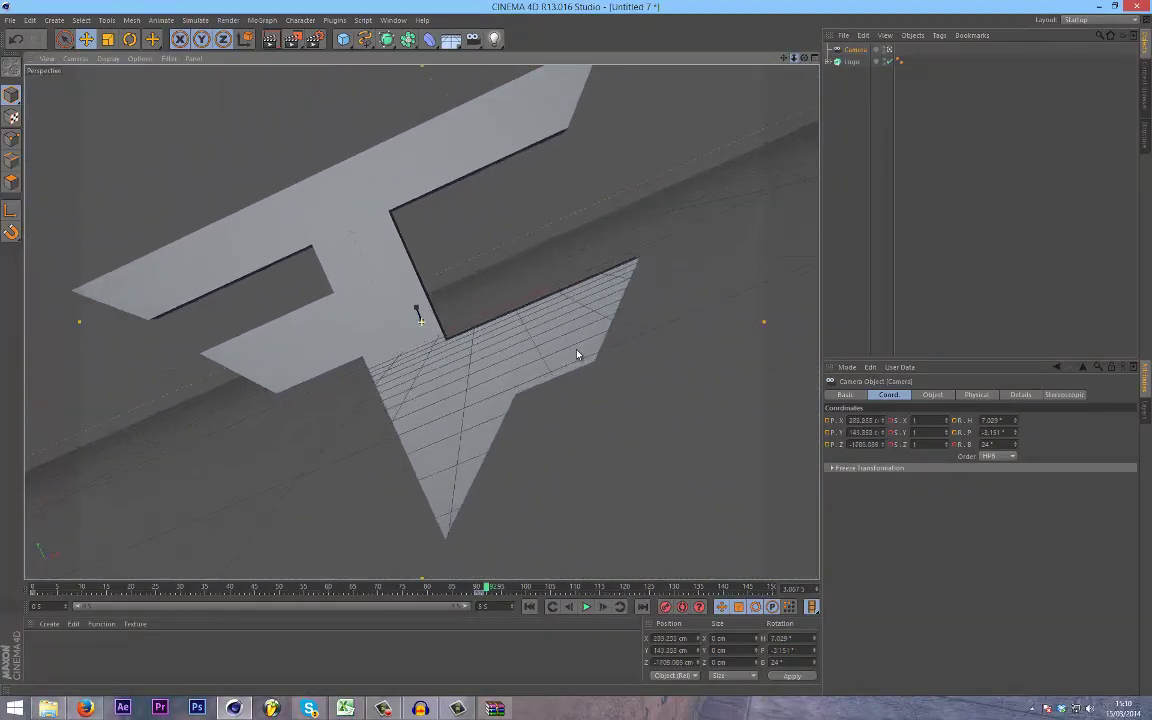
mouse_move(784, 57)
left_mouse_down()
mouse_move(576, 351)
mouse_move(785, 58)
left_mouse_up()
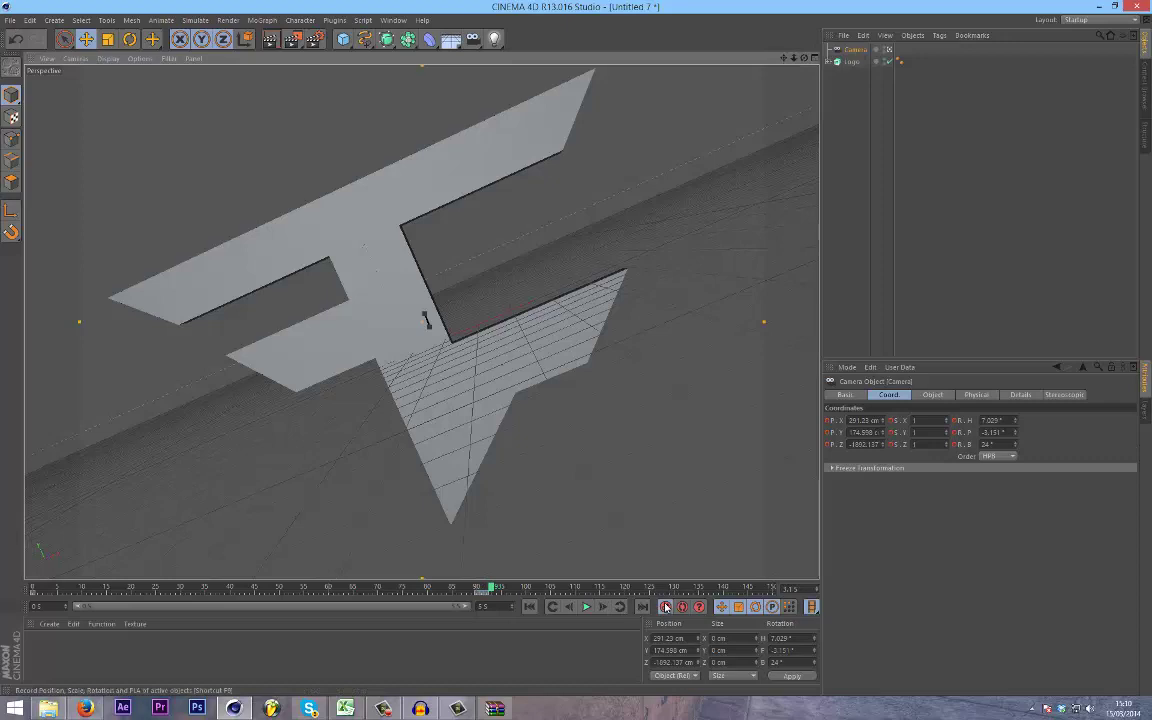
Step: At 5 seconds, keyframe the camera farther back from the logo and scrub through the animation
left_click_drag(493, 588, 705, 582)
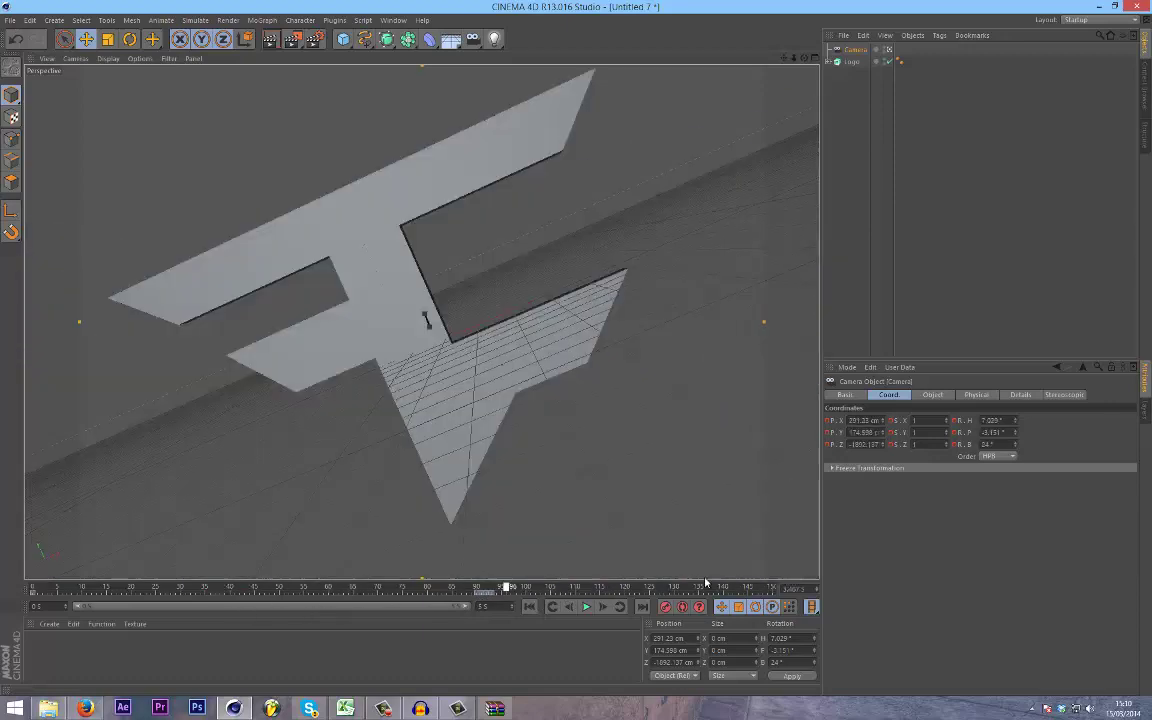
left_click_drag(795, 62, 577, 352)
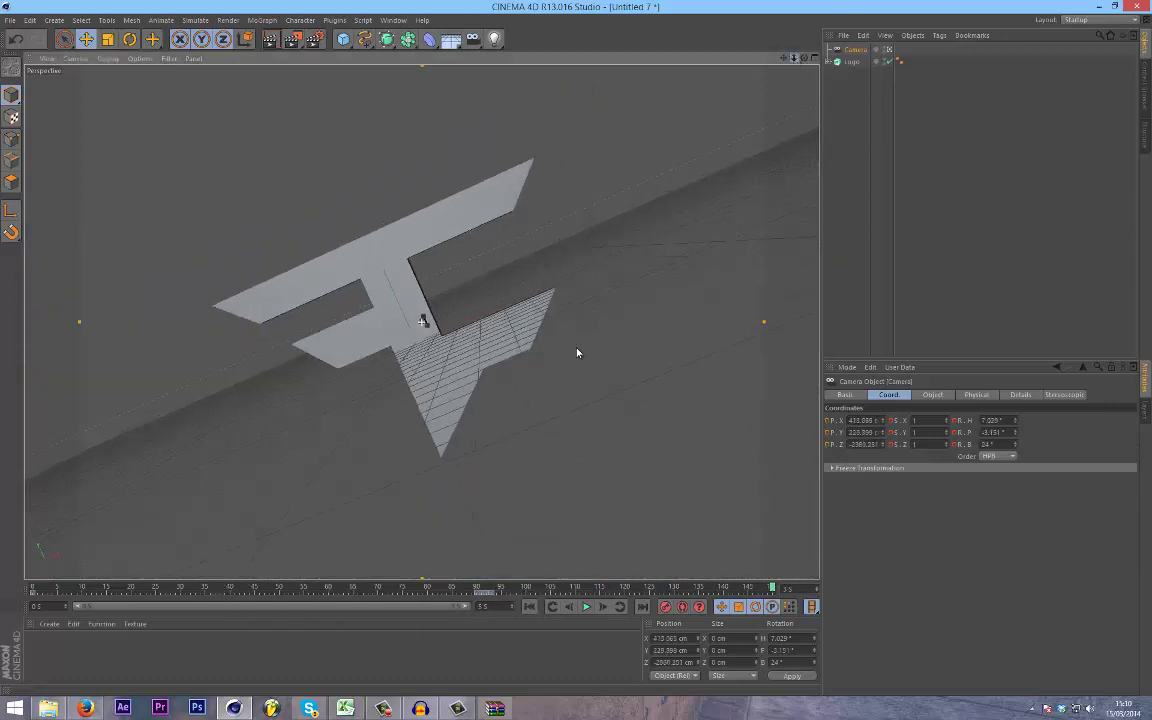
left_click_drag(718, 589, 376, 594)
left_click_drag(65, 587, 752, 587)
Step: Step and scrub between 3 and 3.1 seconds to check the cut from the close-up to the full logo view
left_click_drag(840, 561, 480, 612)
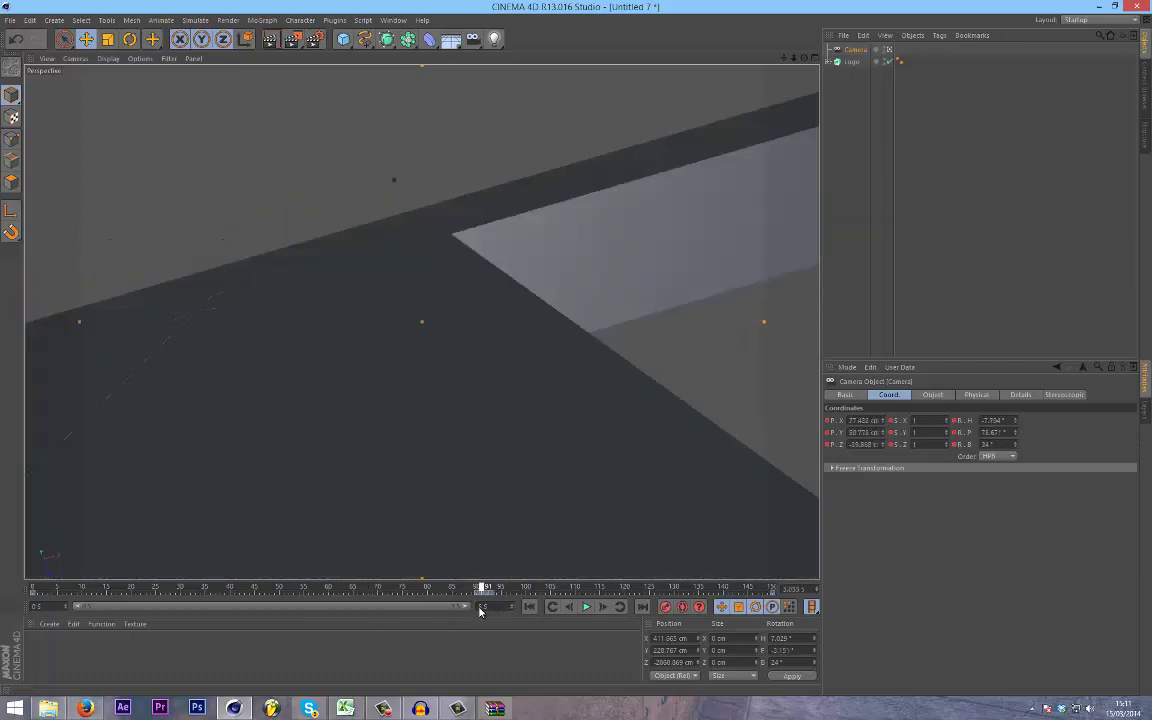
left_click(606, 607)
left_click(570, 607)
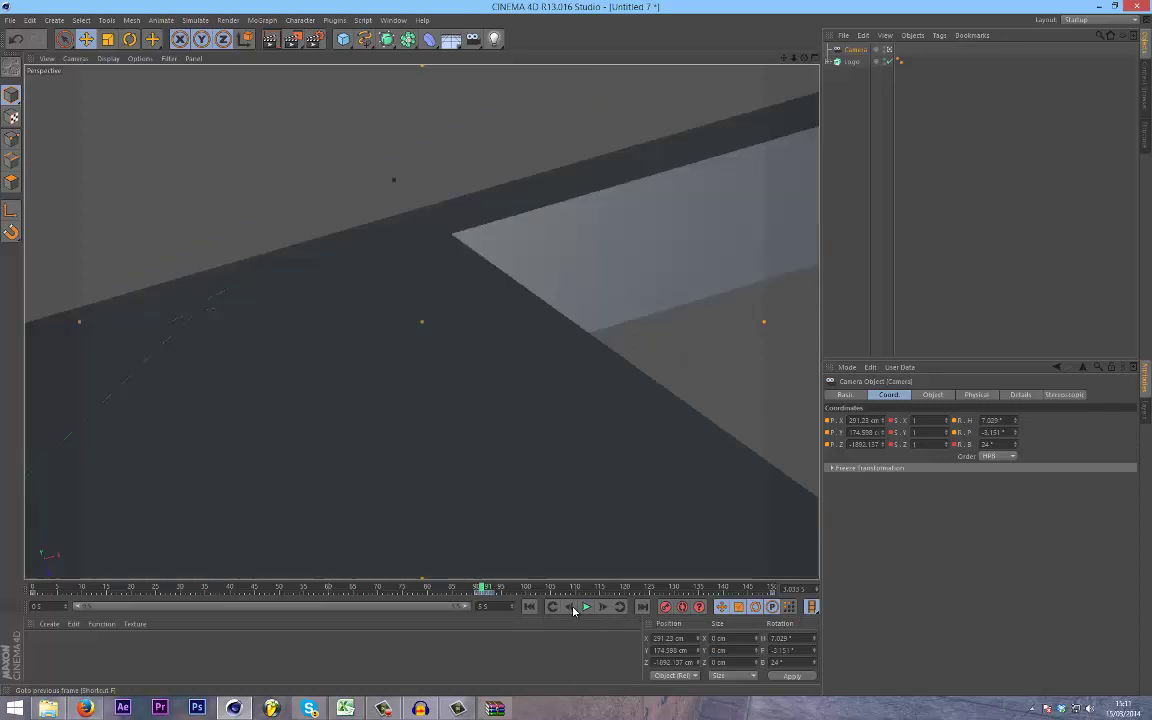
left_click(570, 607)
mouse_move(476, 587)
left_mouse_down()
mouse_move(28, 592)
mouse_move(489, 591)
mouse_move(478, 588)
left_mouse_up()
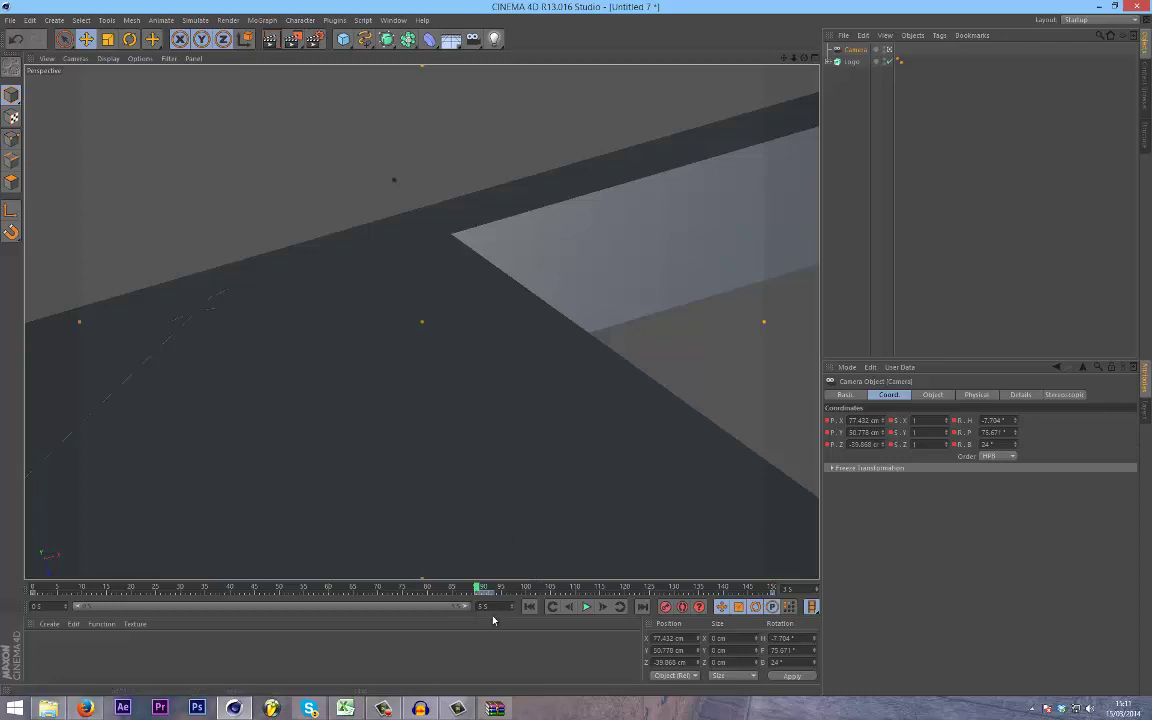
left_click_drag(485, 591, 506, 594)
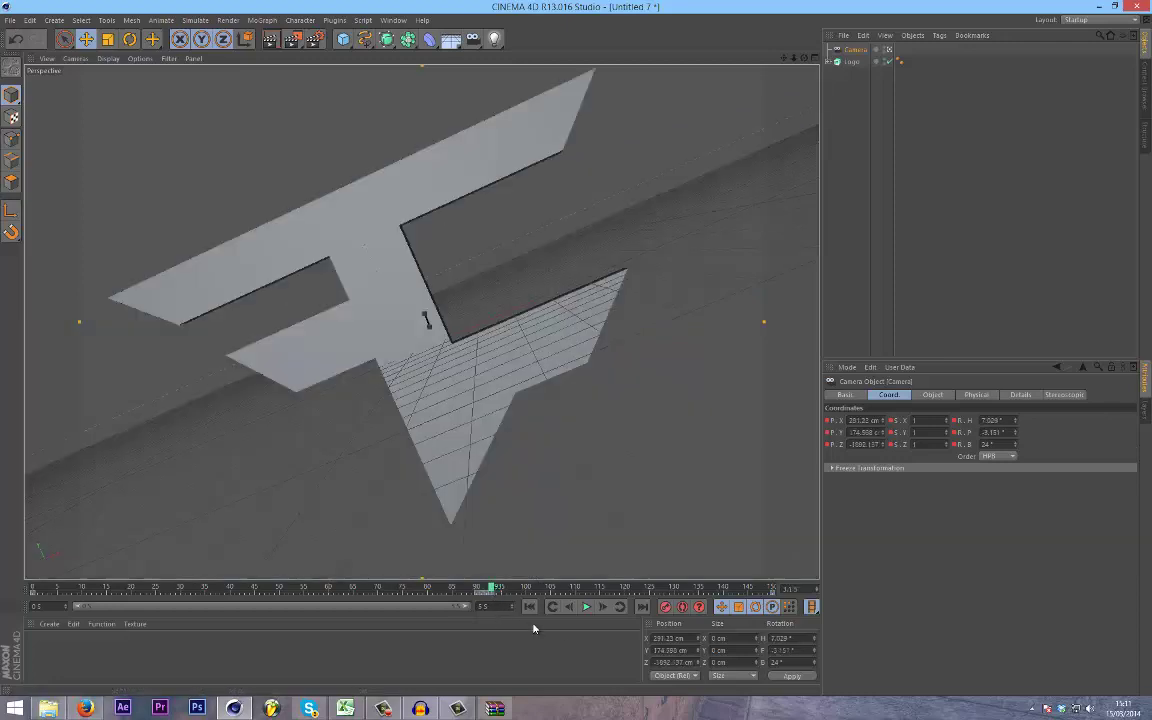